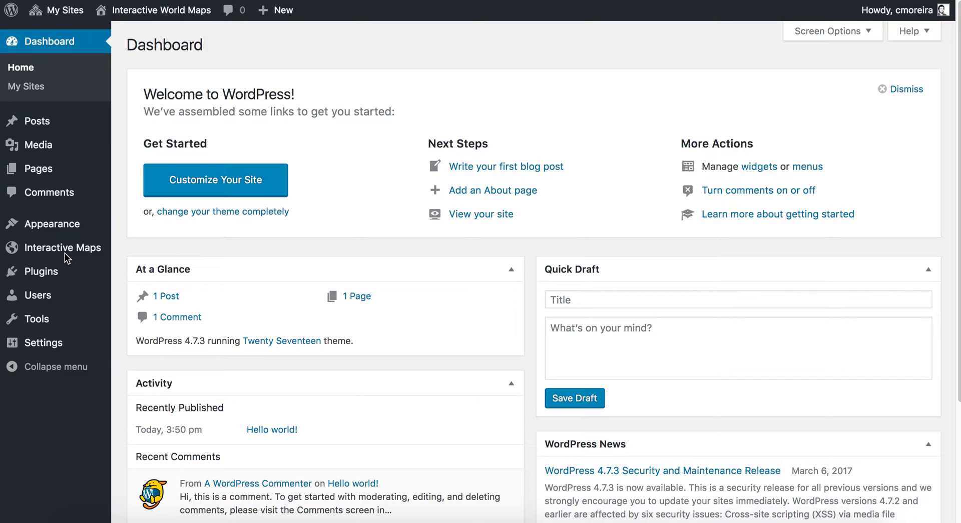
- Open the Interactive Maps Settings page and look over the Default Visual Settings
mouse_move(52, 251)
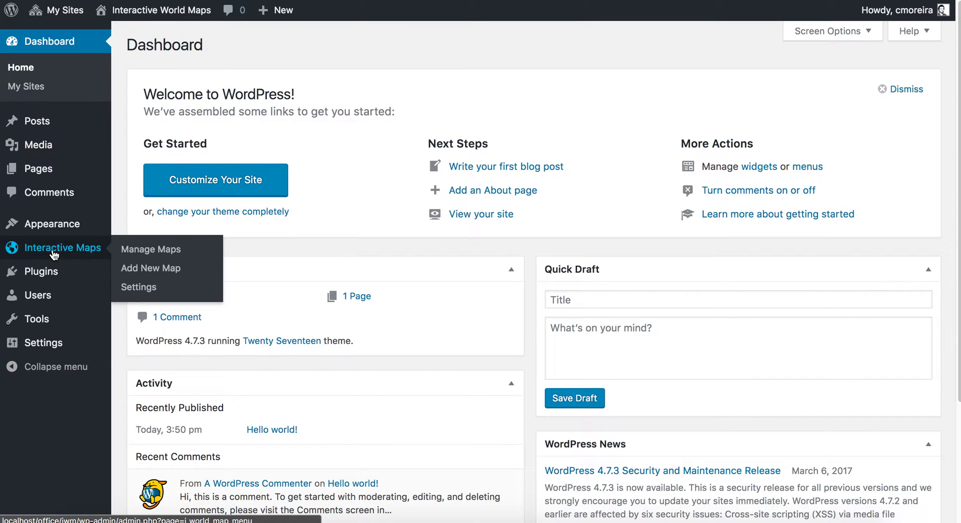
left_click(140, 290)
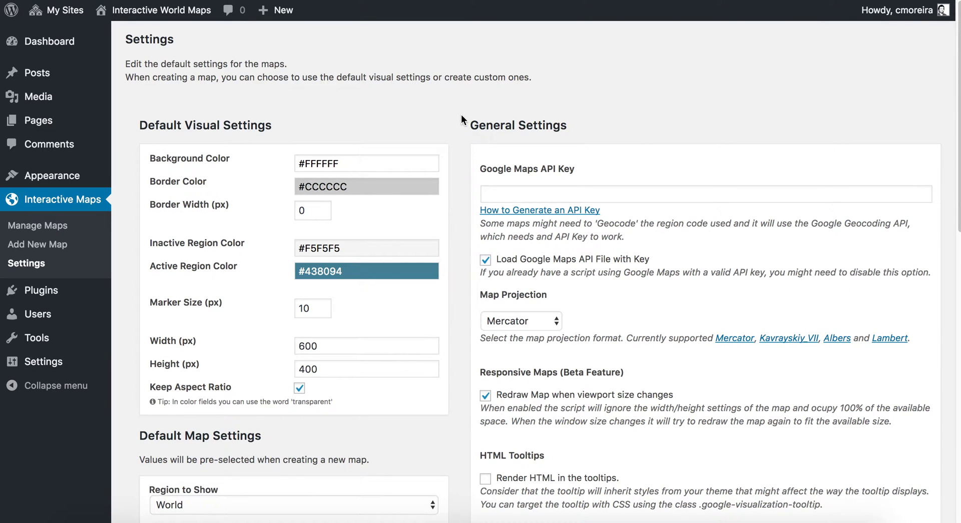
scroll(461, 109, "down", 5)
scroll(461, 109, "up", 5)
scroll(259, 237, "down", 5)
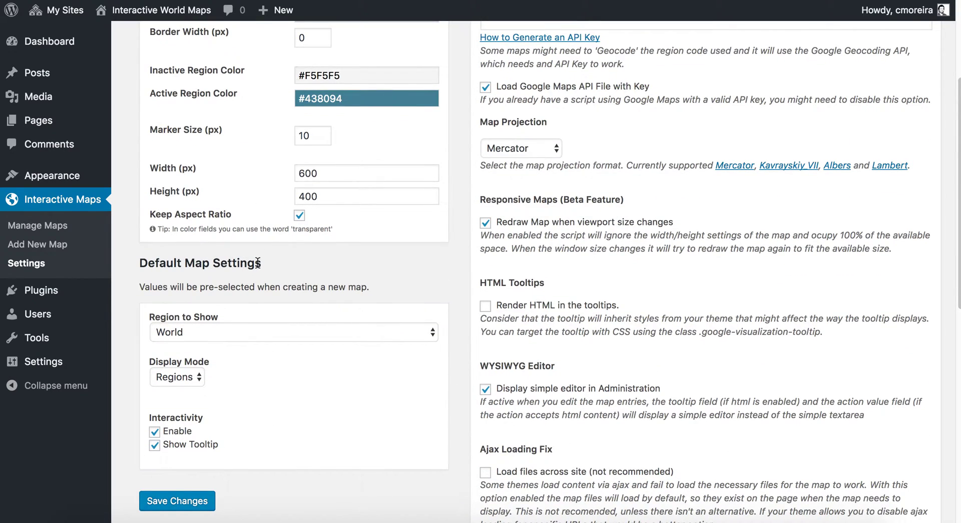
scroll(452, 255, "up", 5)
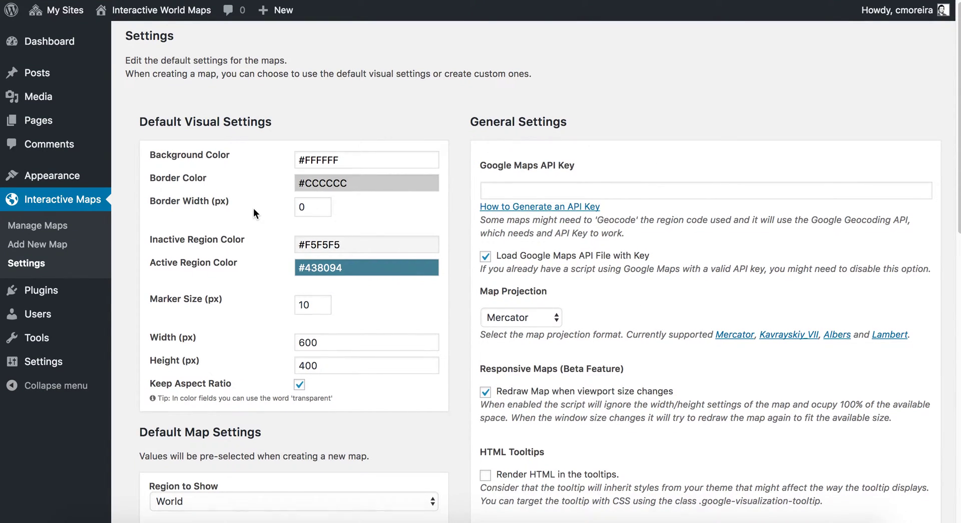
- Review the General Settings, including the Responsive Maps note, and focus the Google Maps API Key field
scroll(253, 208, "down", 1)
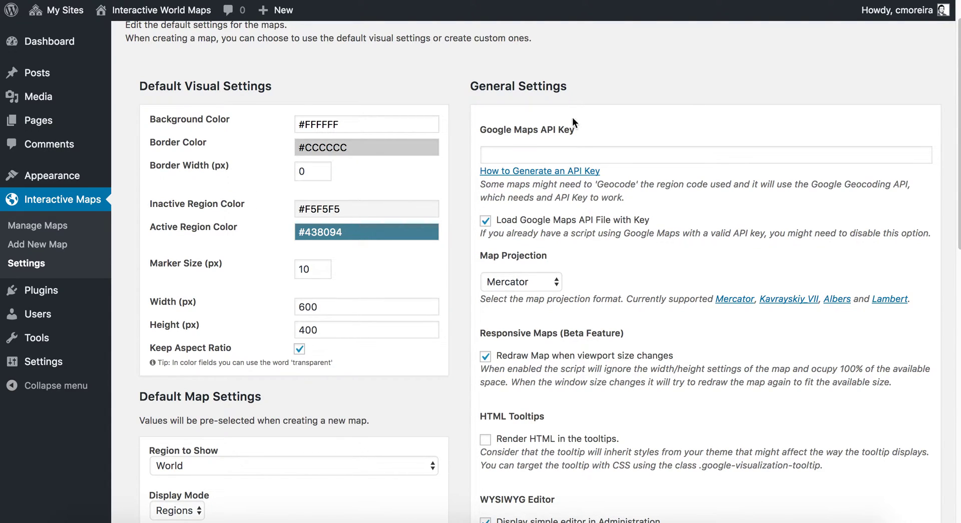
scroll(618, 206, "down", 2)
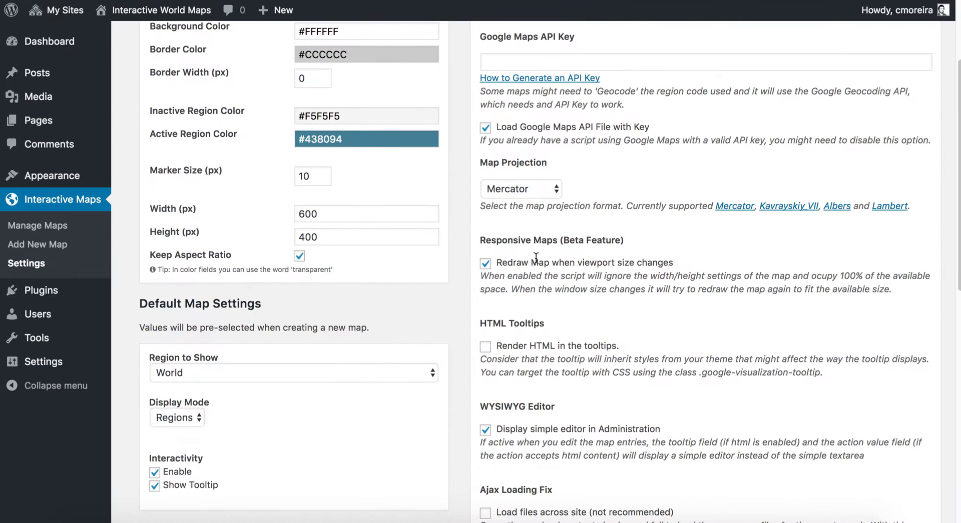
left_click_drag(479, 276, 891, 290)
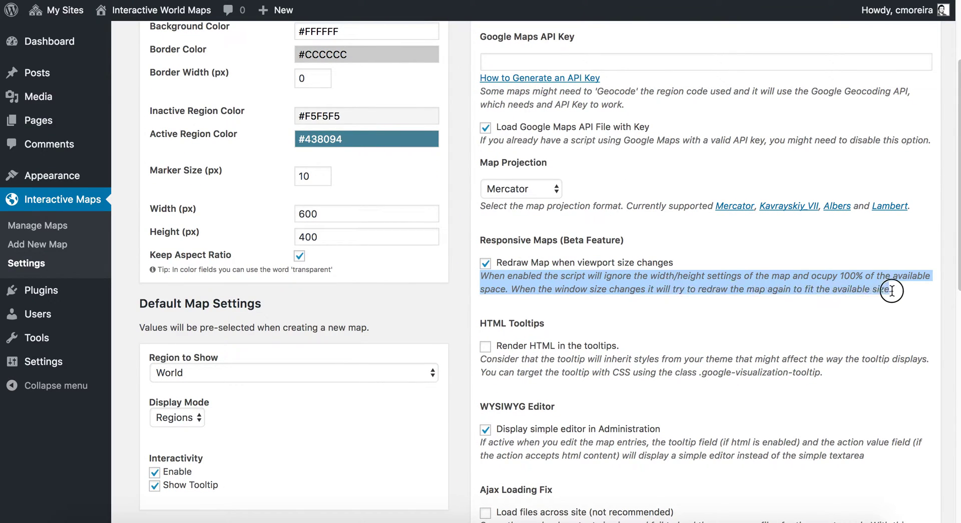
scroll(671, 273, "up", 2)
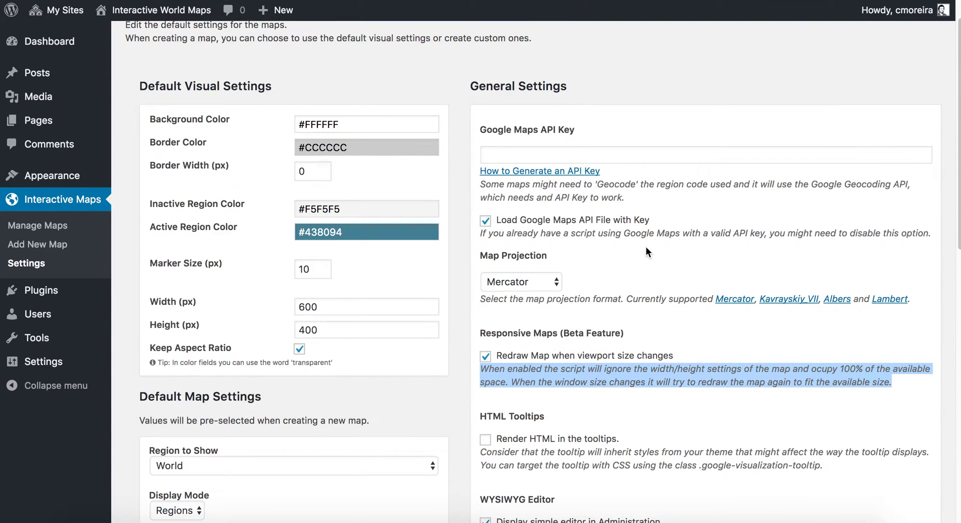
left_click(622, 247)
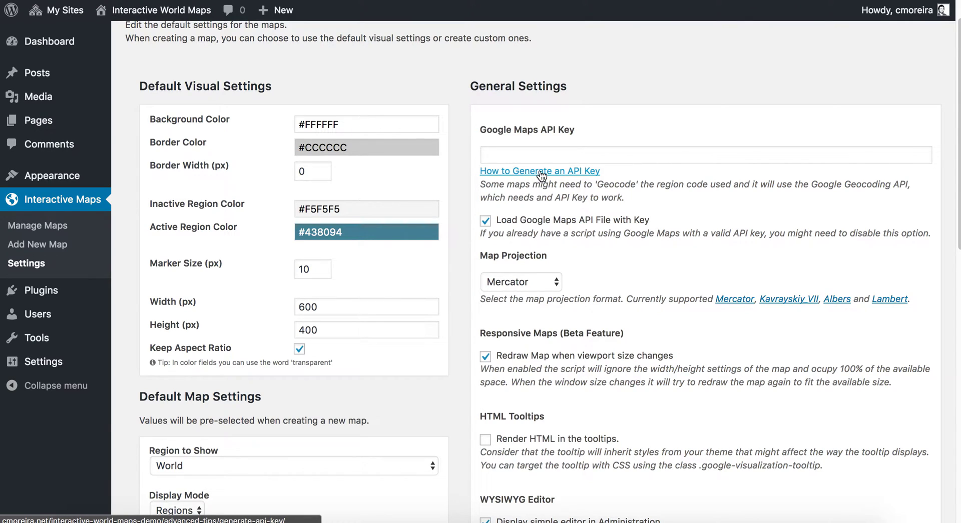
left_click(536, 155)
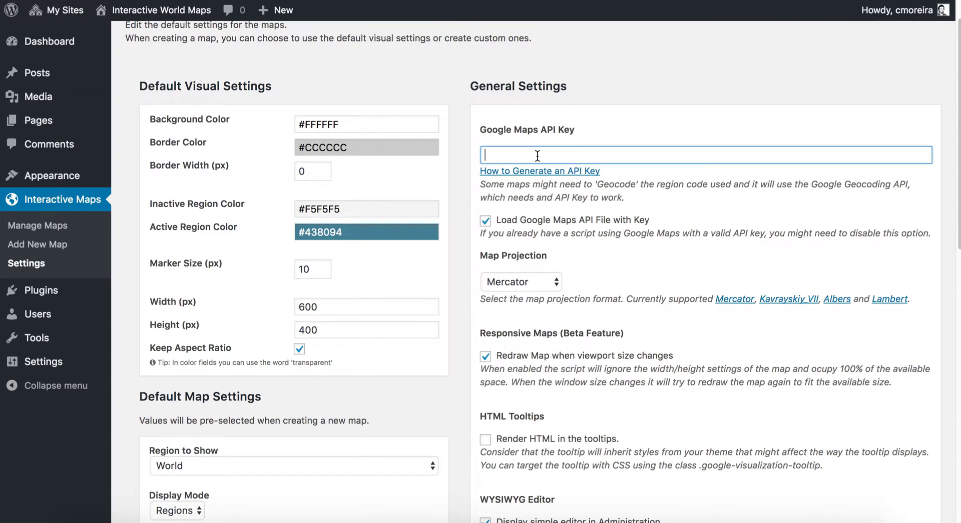
- Leave the API key blank, enable 'Render HTML in the tooltips', and save the settings
left_click(569, 205)
scroll(586, 219, "down", 5)
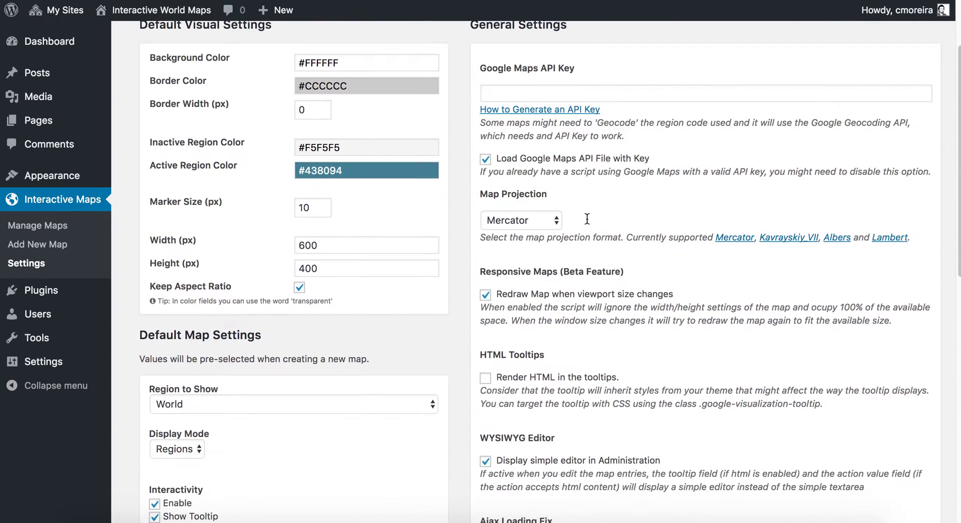
left_click_drag(479, 225, 544, 236)
left_click(534, 247)
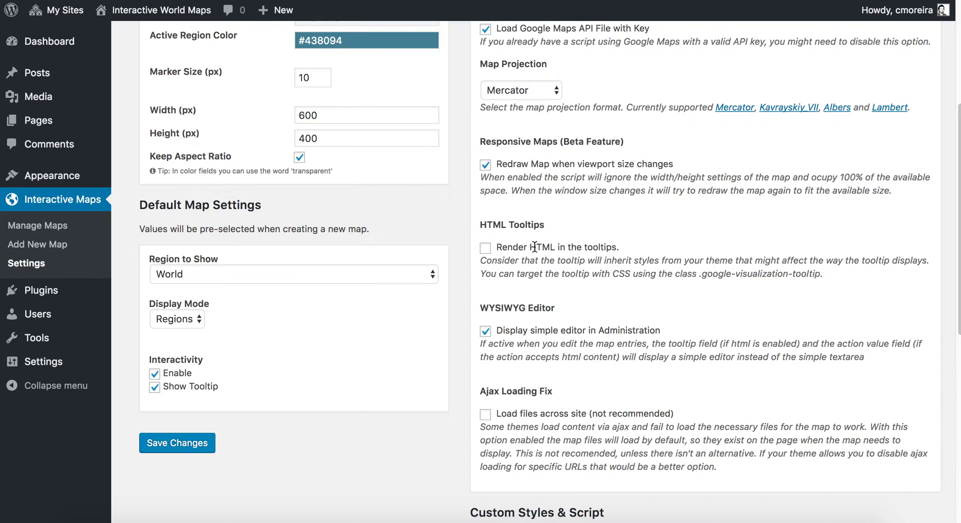
left_click(486, 250)
scroll(590, 204, "down", 3)
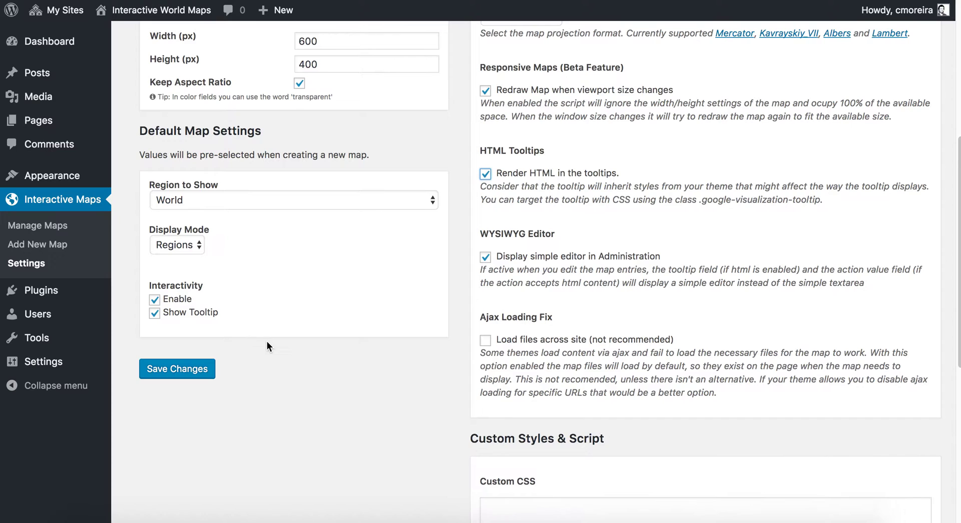
left_click(172, 370)
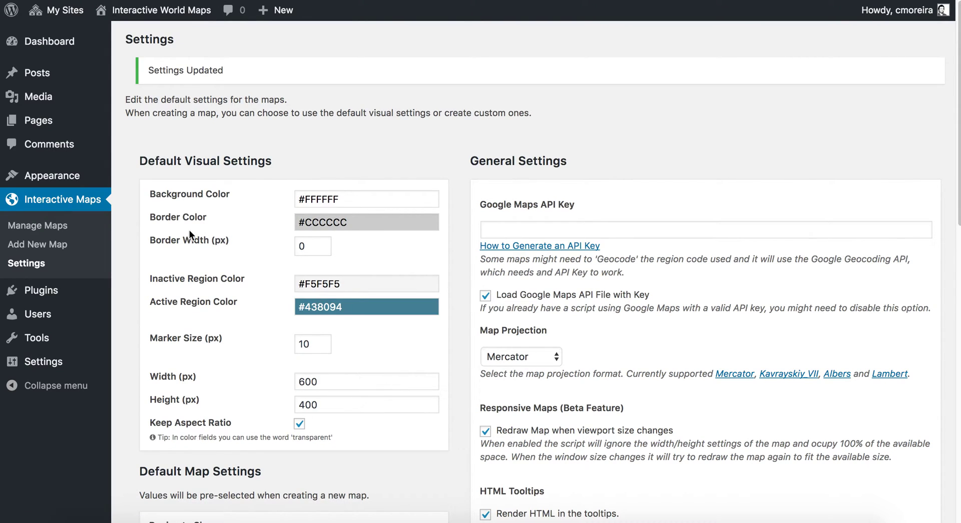
left_click(50, 245)
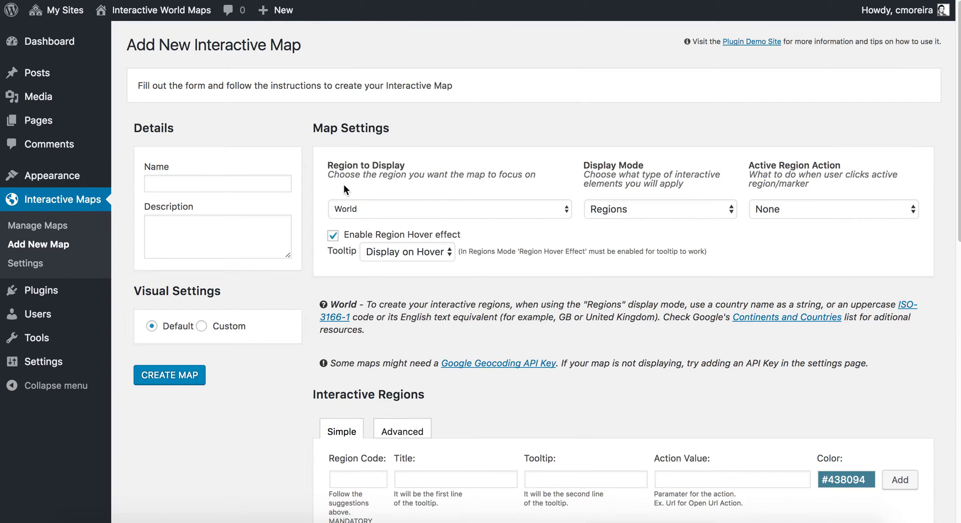
- Name the new map 'World Map Example' with description 'Just a description for this map.'
left_click(260, 183)
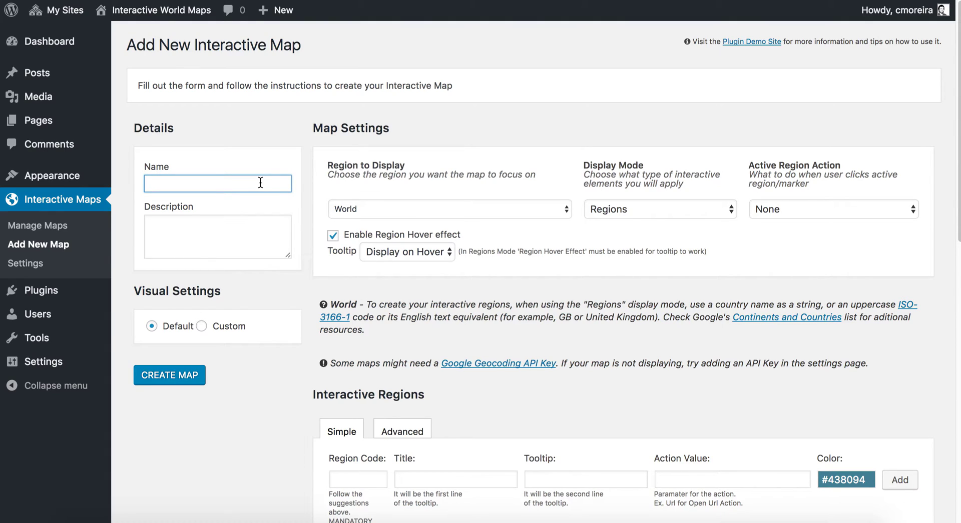
type("World Map Example")
left_click(149, 224)
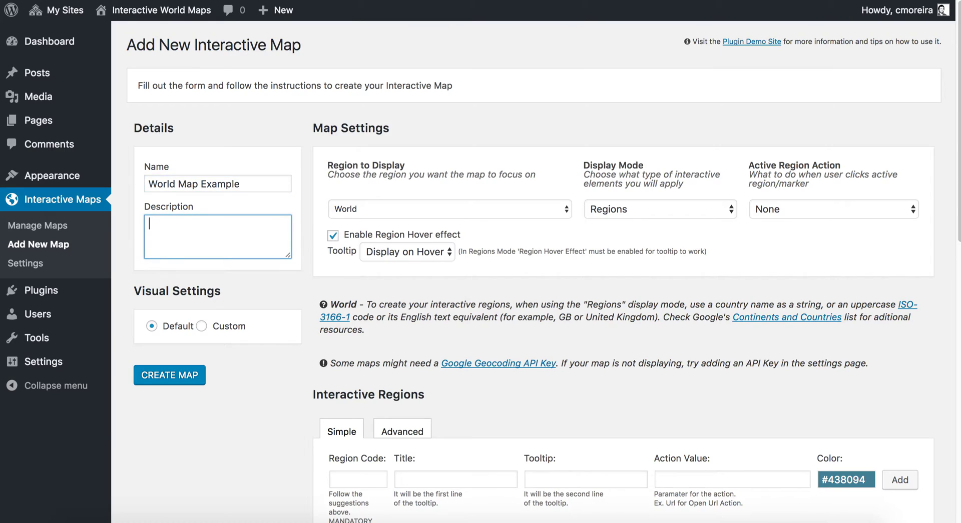
type("Just a description f")
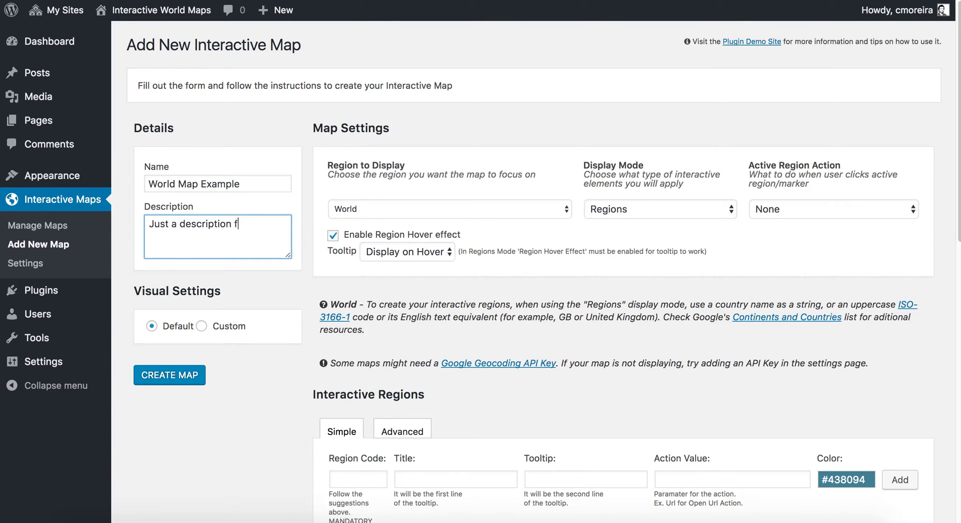
type("or this map.")
- Switch the map's Visual Settings from Default to Custom and review the options
left_click(201, 326)
scroll(303, 278, "down", 5)
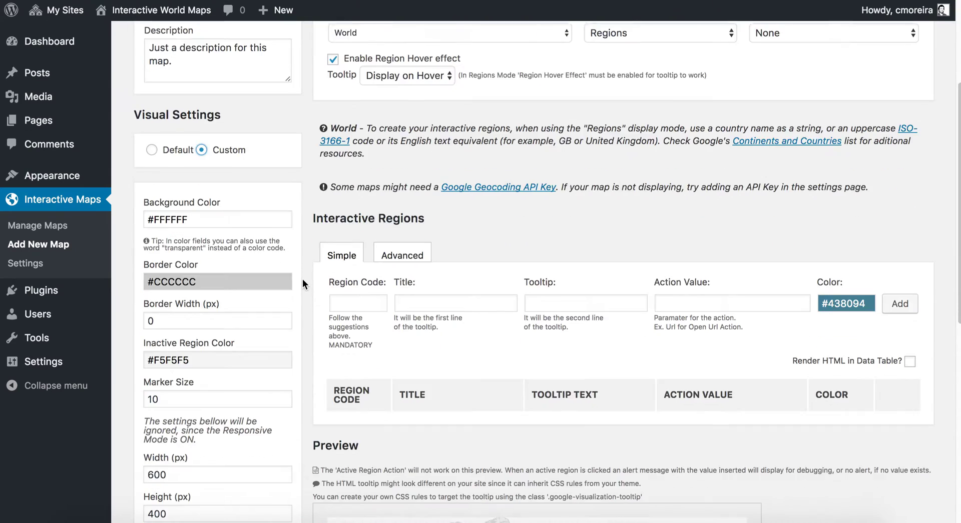
scroll(253, 201, "down", 1)
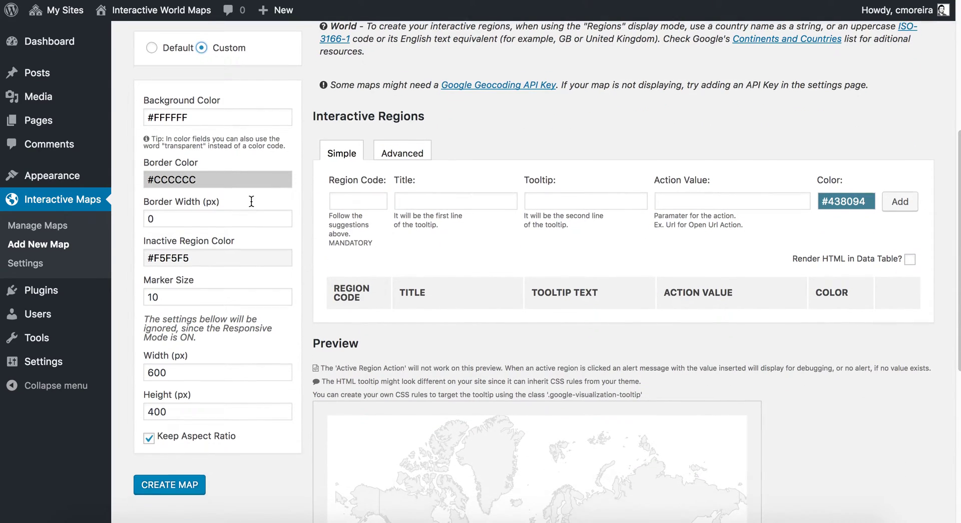
scroll(234, 222, "up", 5)
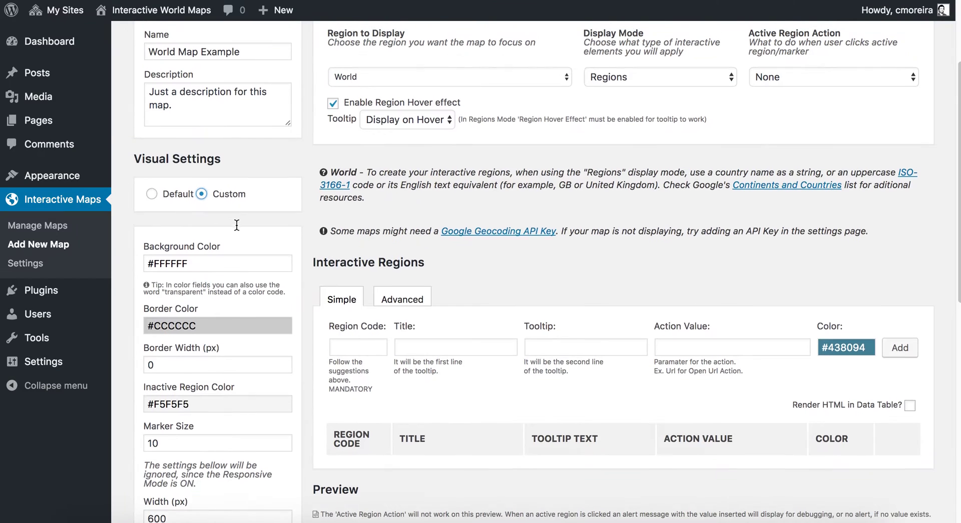
scroll(295, 223, "up", 1)
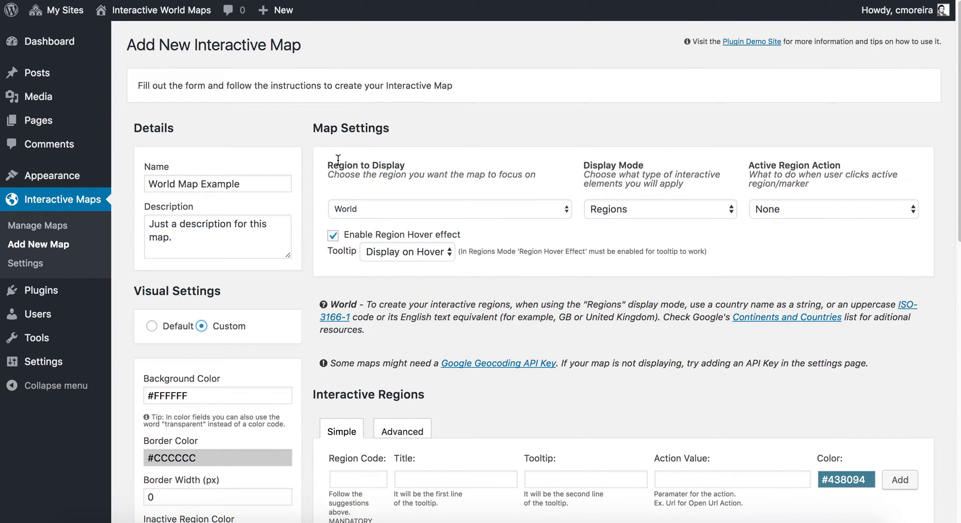
- Keep Region to Display on World and set Active Region Action to 'Display Content Below Map'
left_click(556, 208)
scroll(479, 266, "down", 15)
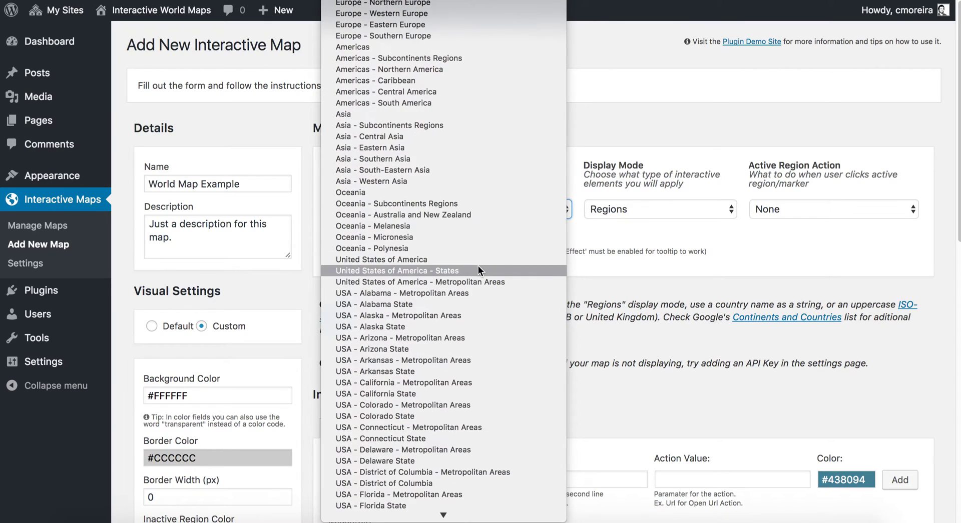
scroll(439, 334, "up", 5)
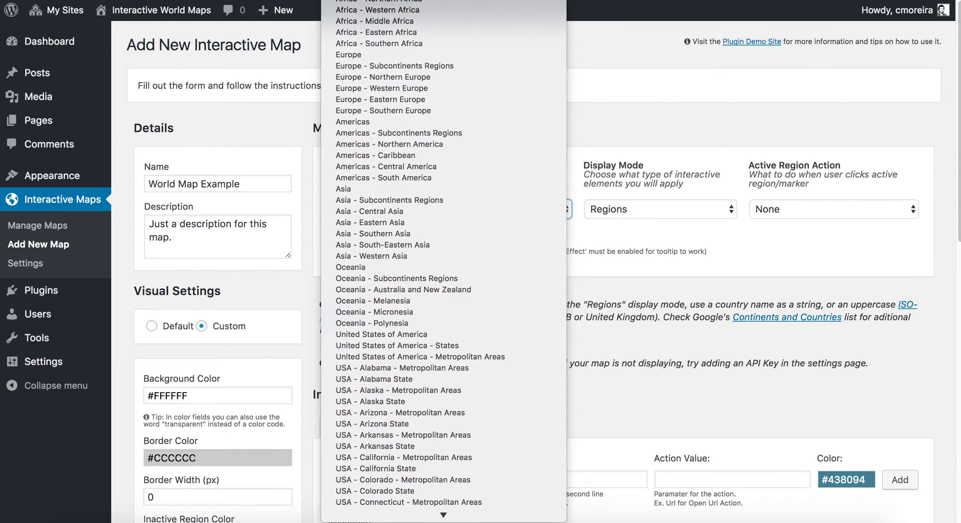
key("Escape")
left_click(586, 145)
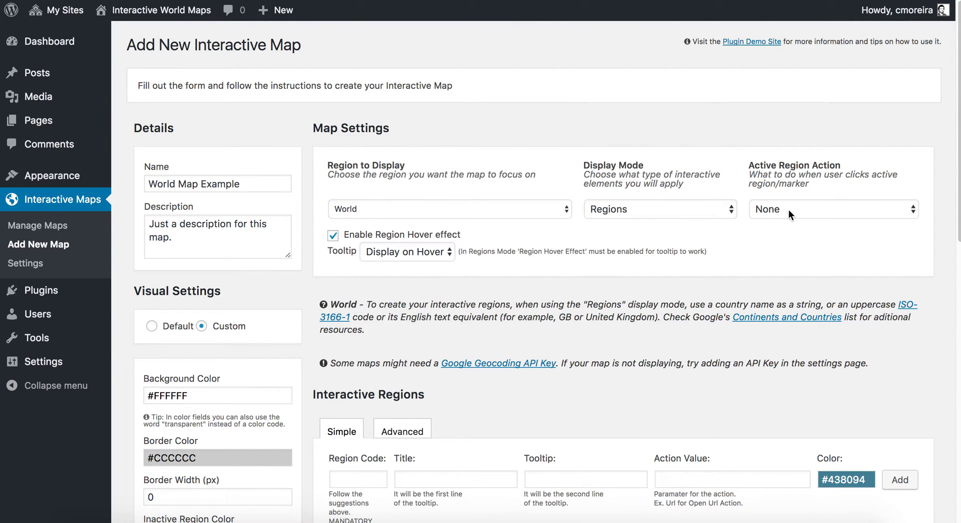
left_click(821, 209)
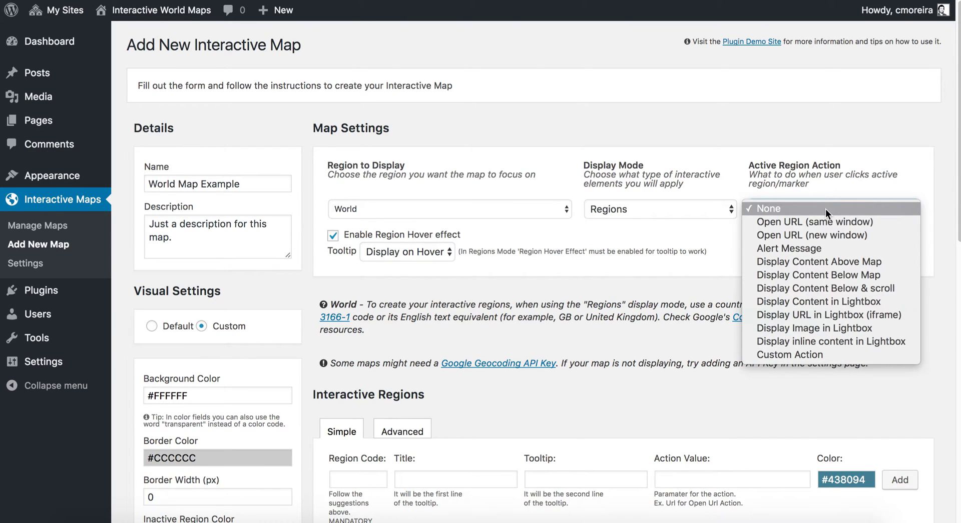
left_click(803, 274)
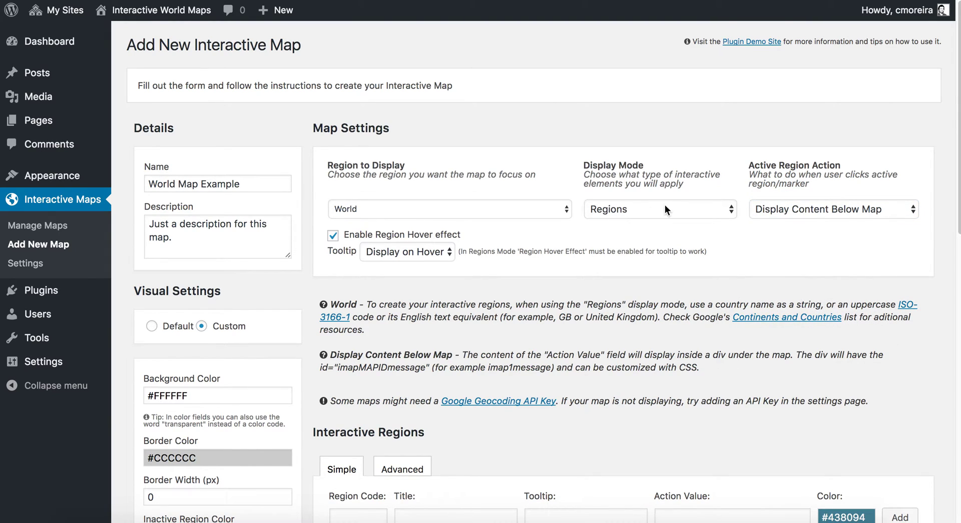
left_click(679, 207)
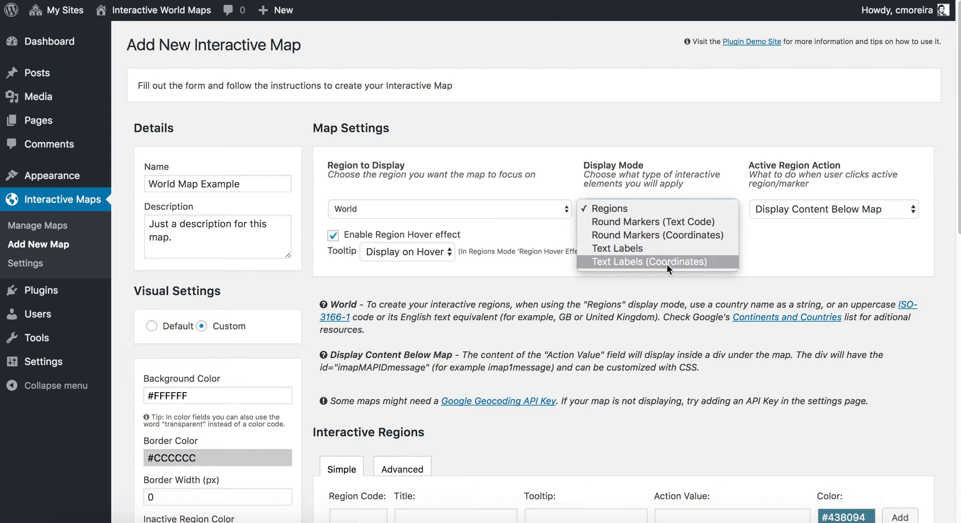
- Try the Round Markers and Text Labels display modes, then settle on Regions
left_click(662, 221)
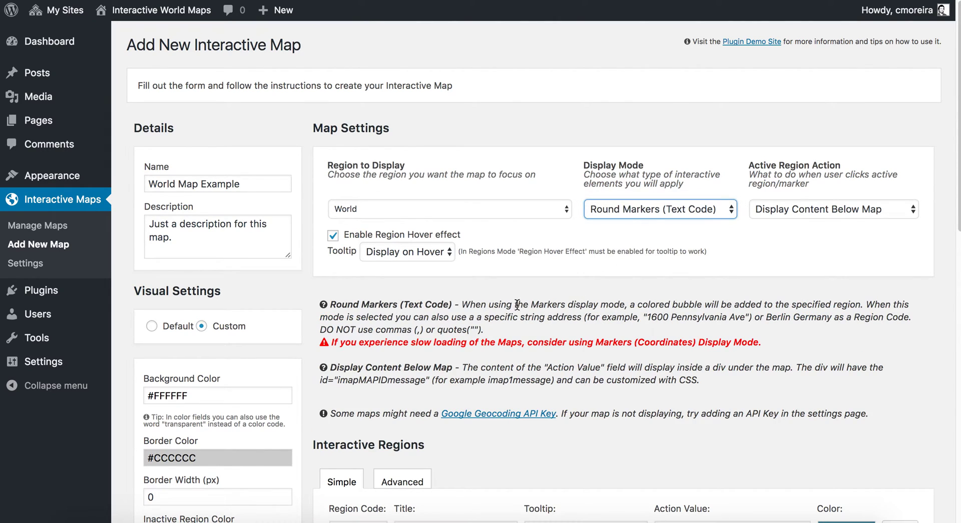
left_click(656, 210)
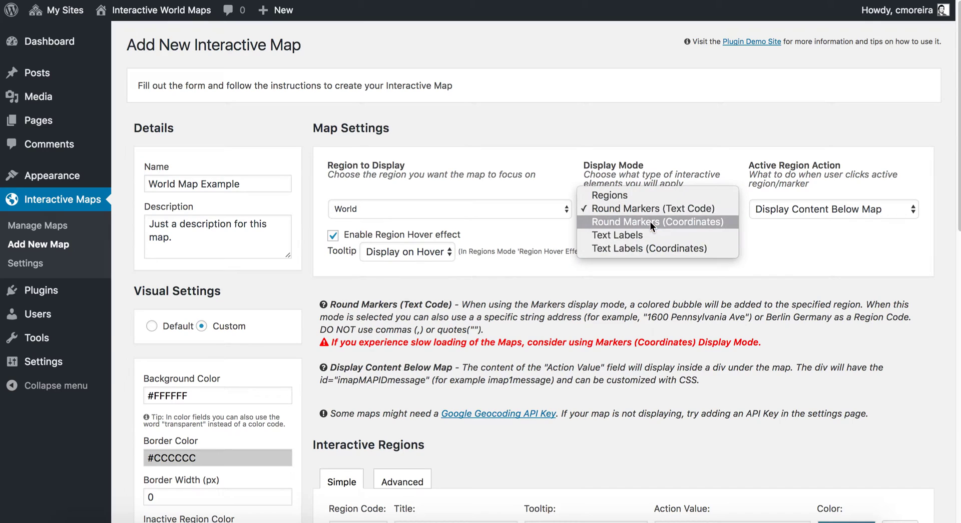
left_click(649, 221)
left_click(646, 210)
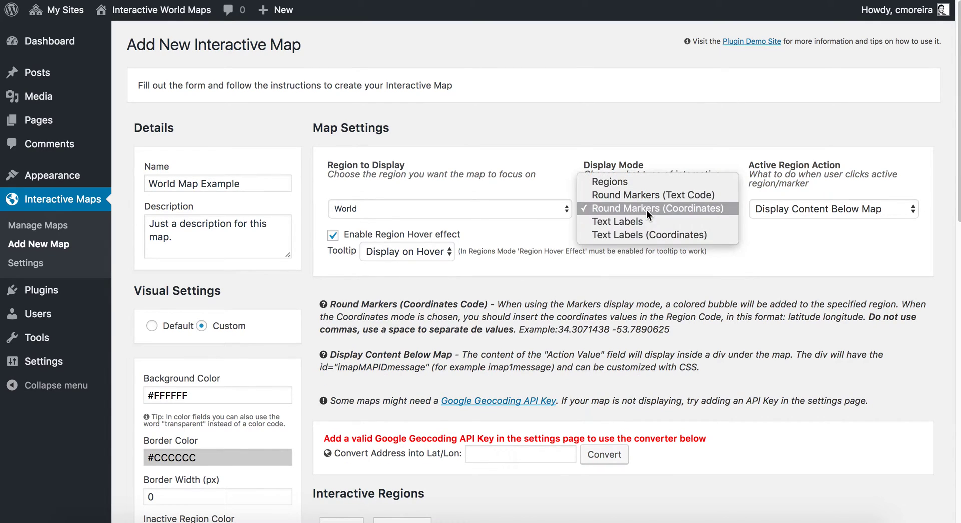
left_click(640, 222)
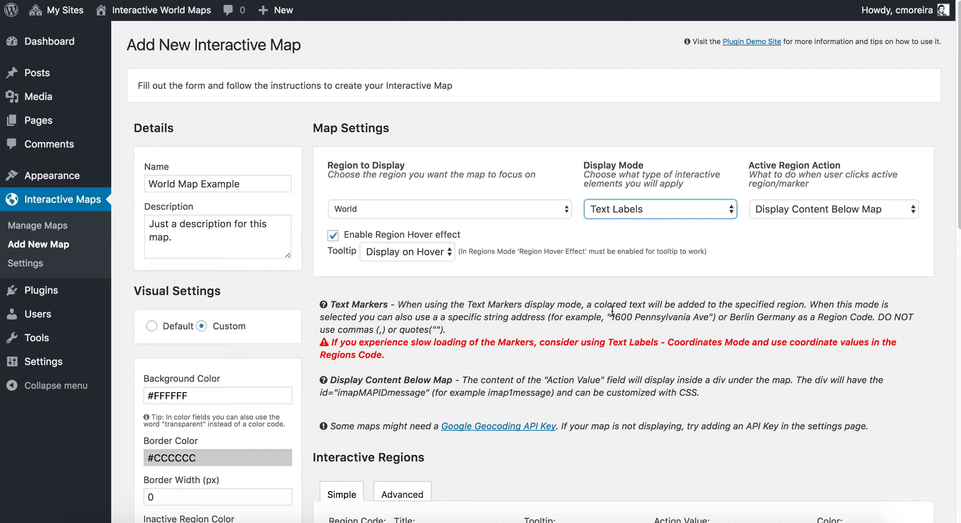
scroll(611, 311, "down", 3)
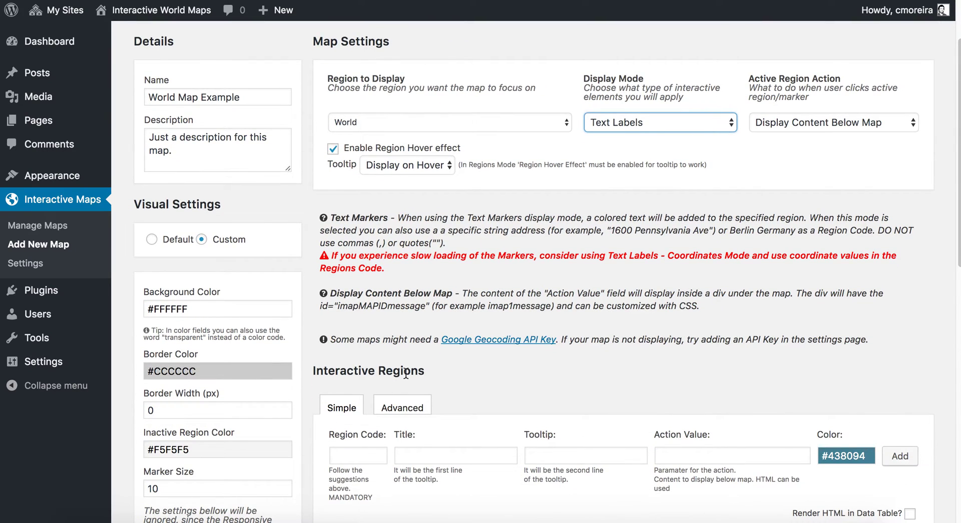
scroll(643, 365, "up", 3)
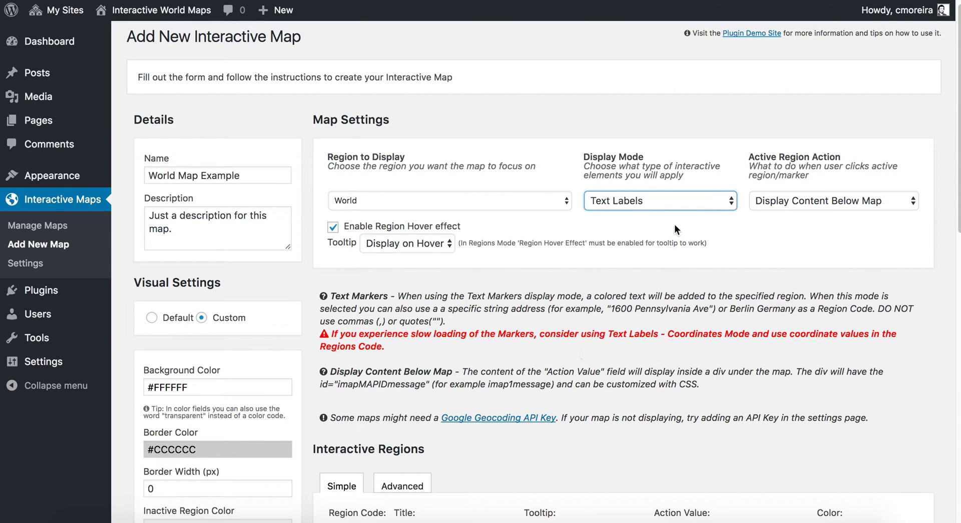
left_click(672, 200)
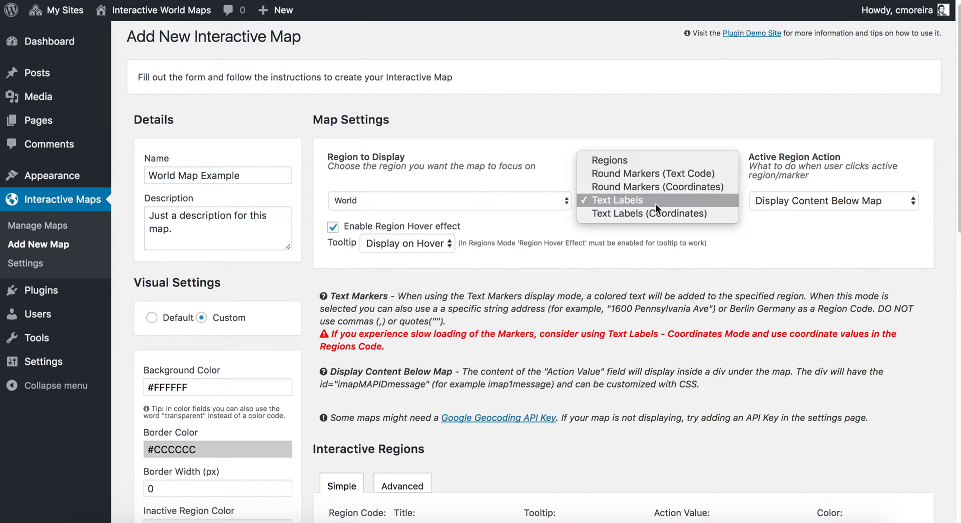
left_click(619, 163)
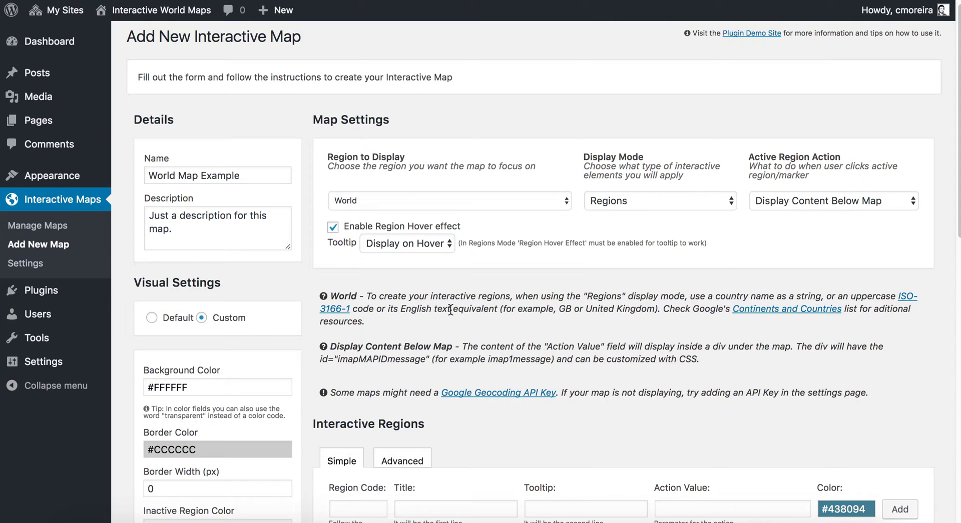
- Scroll to the region entry form and read the help text about region codes
scroll(451, 310, "down", 1)
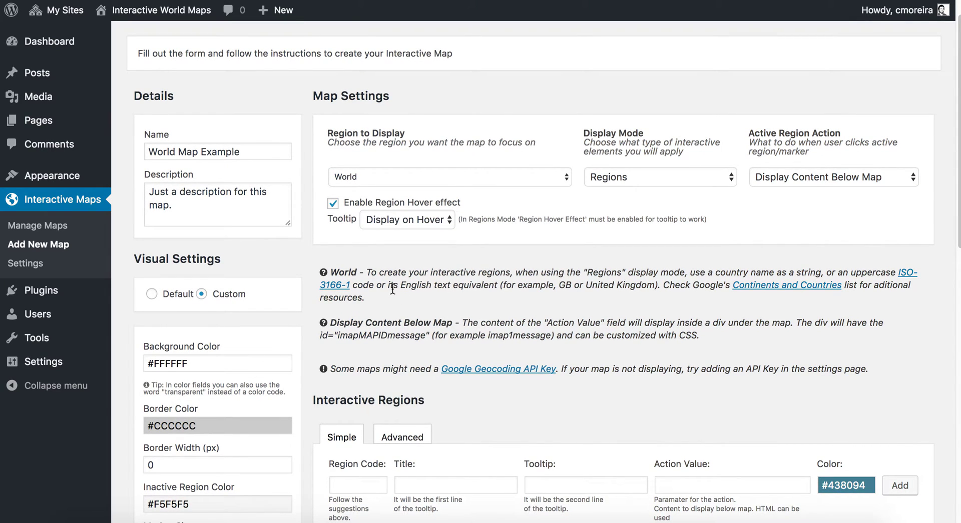
scroll(457, 274, "down", 5)
scroll(457, 269, "down", 2)
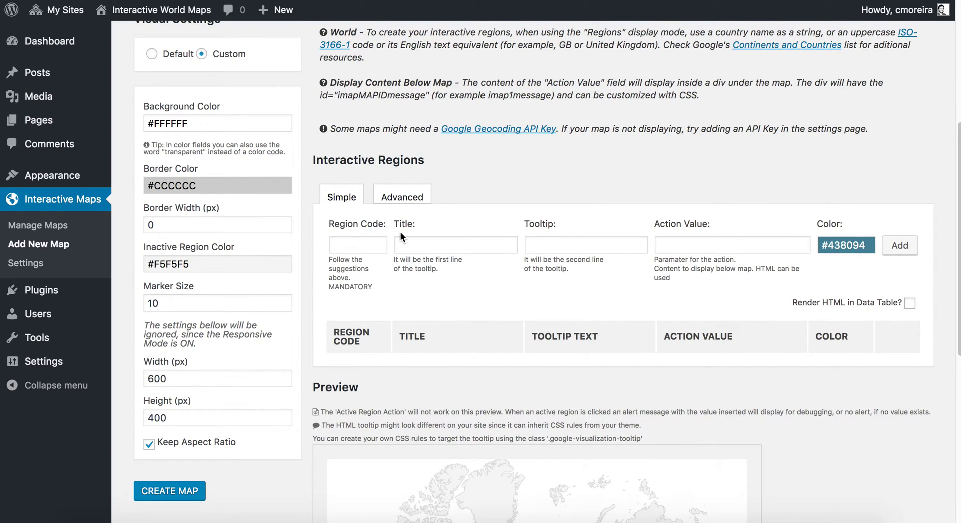
left_click(365, 244)
scroll(635, 176, "up", 3)
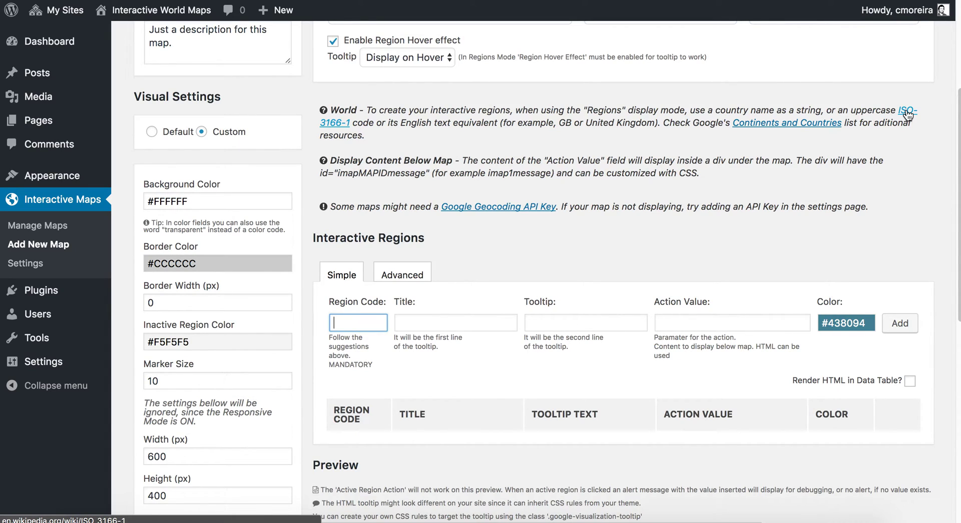
left_click(644, 166)
scroll(644, 166, "up", 2)
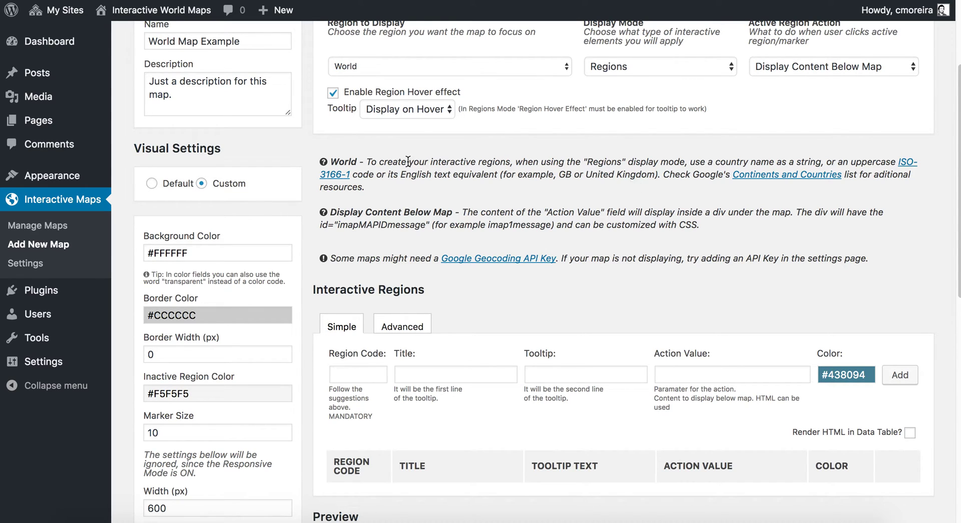
left_click_drag(366, 161, 398, 180)
left_click(458, 188)
scroll(527, 235, "down", 5)
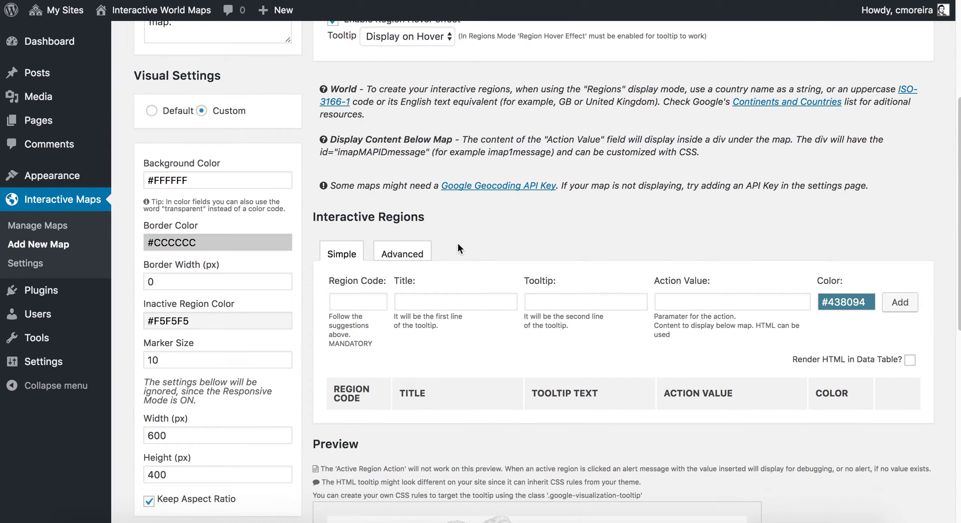
- Enter region code US, title 'United States of America' and tooltip 'Tooltip Information'
left_click(367, 234)
scroll(479, 187, "down", 3)
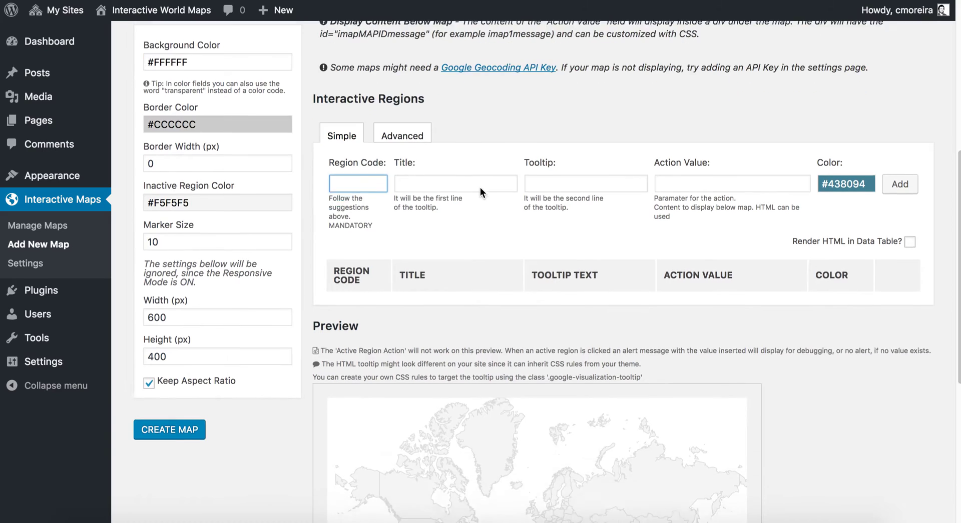
type("US")
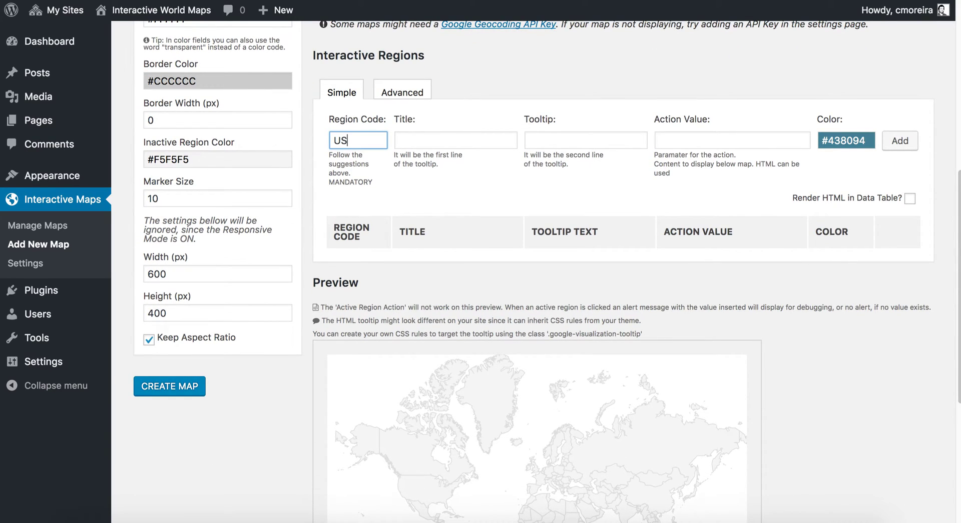
key("Tab")
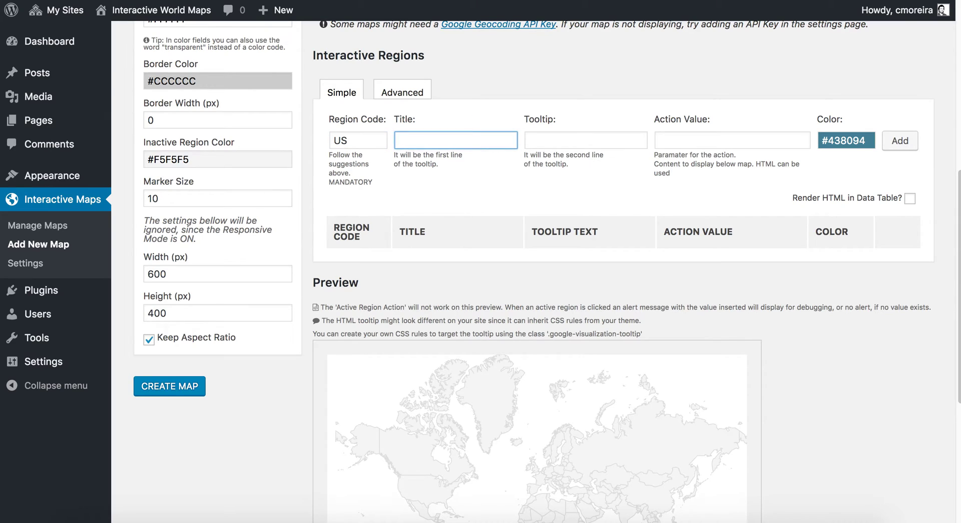
type("United States of America")
left_click(568, 147)
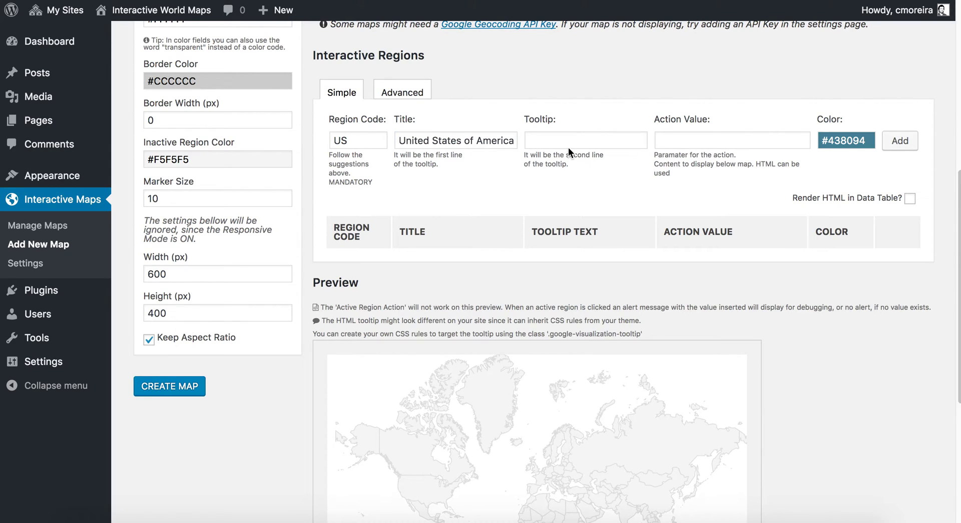
type("Tooltip Information")
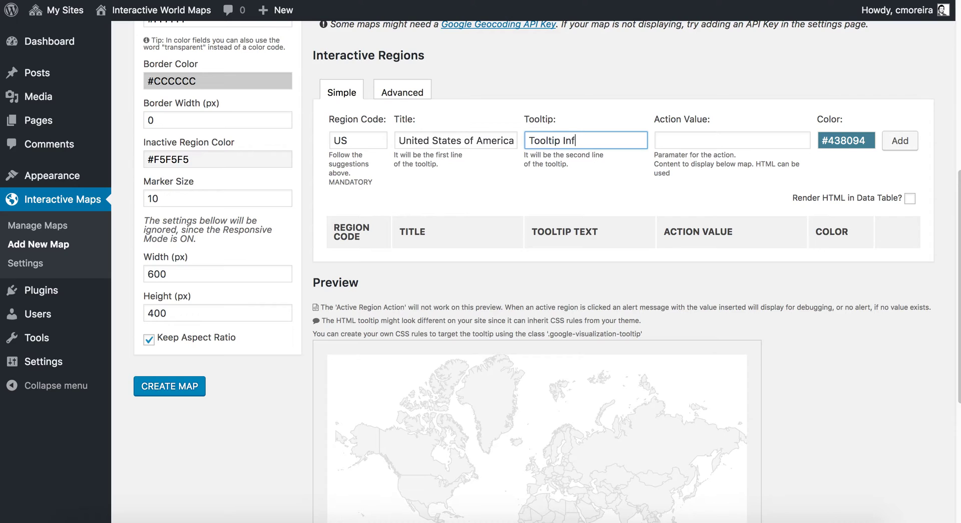
- Enter the US below-map content, colour it green #309412, and add the row
key("Tab")
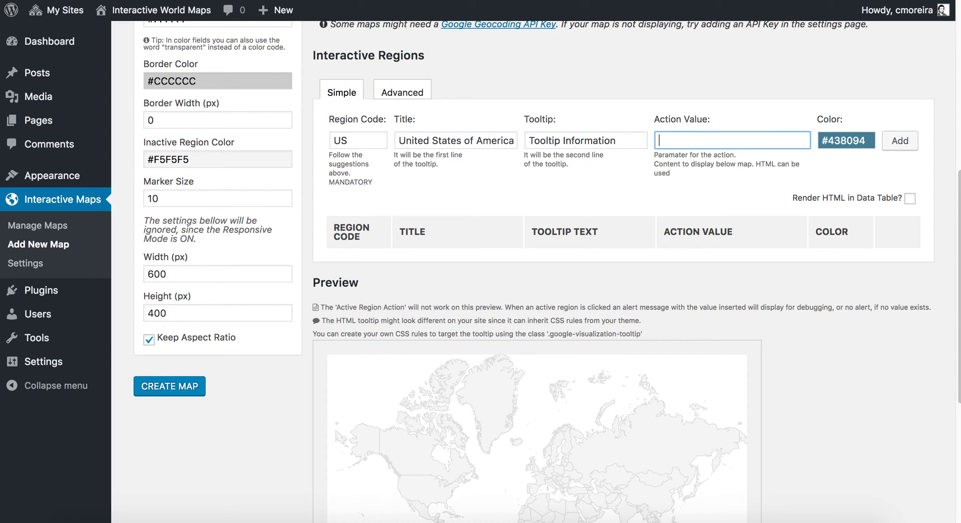
scroll(587, 150, "up", 3)
scroll(644, 189, "up", 5)
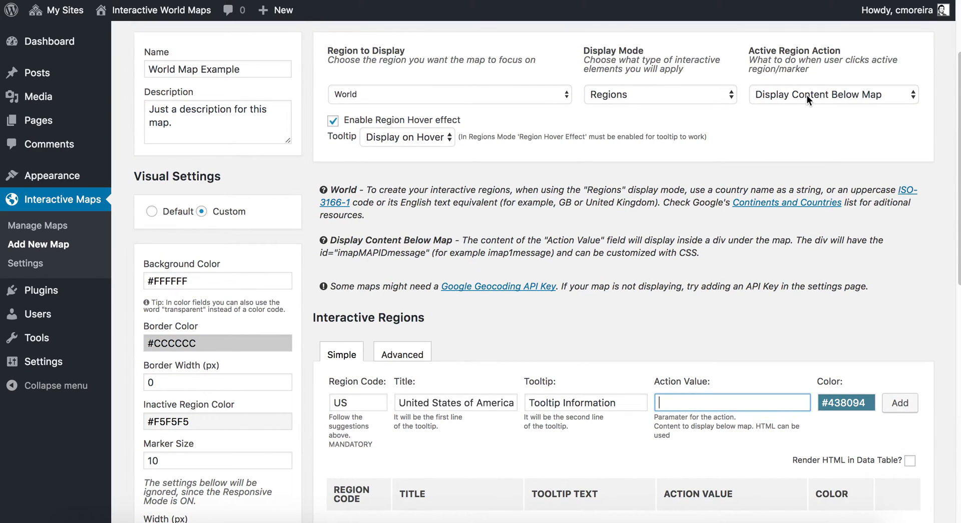
scroll(598, 271, "down", 6)
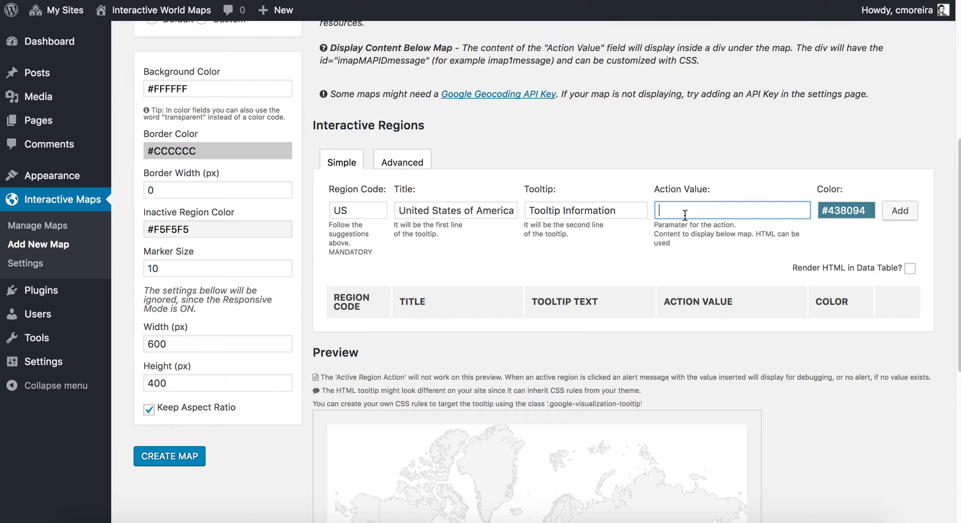
type("The content for the Unite")
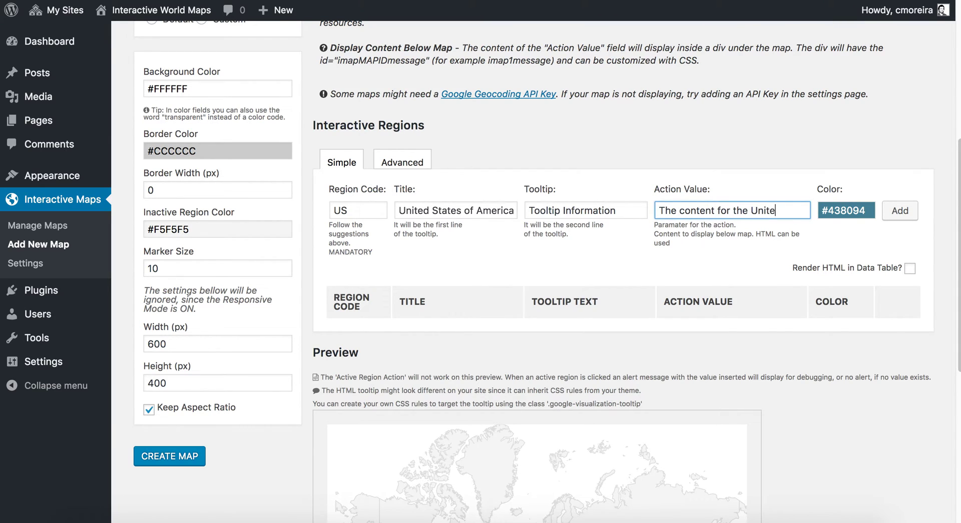
type("d States that")
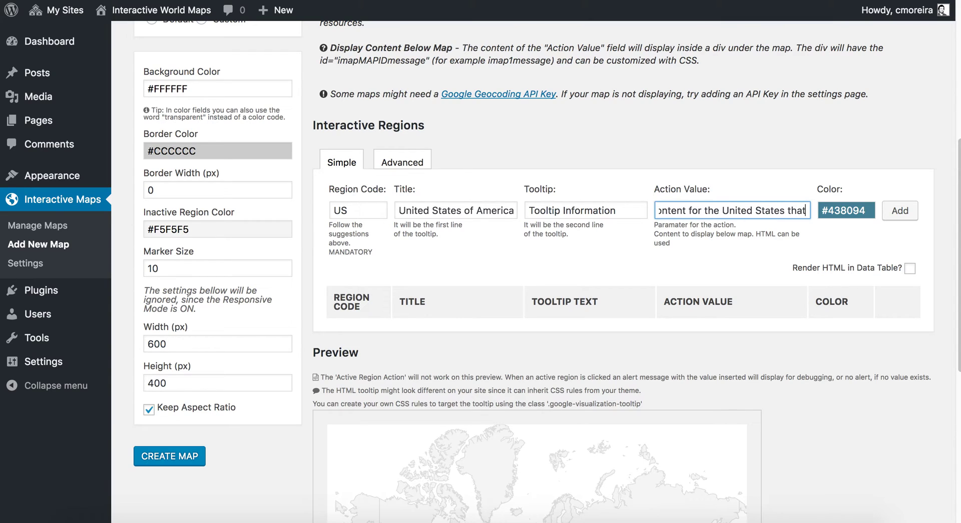
type(" will displa below your map.")
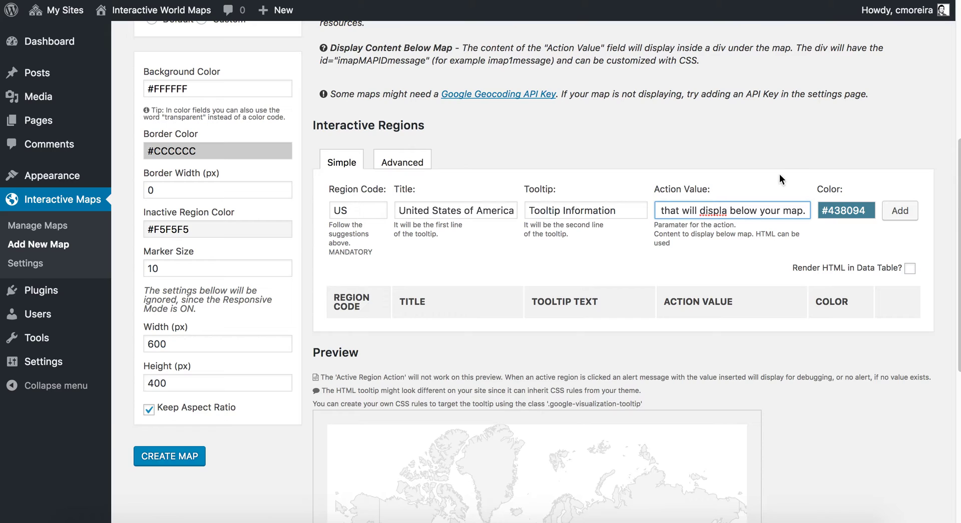
left_click(863, 209)
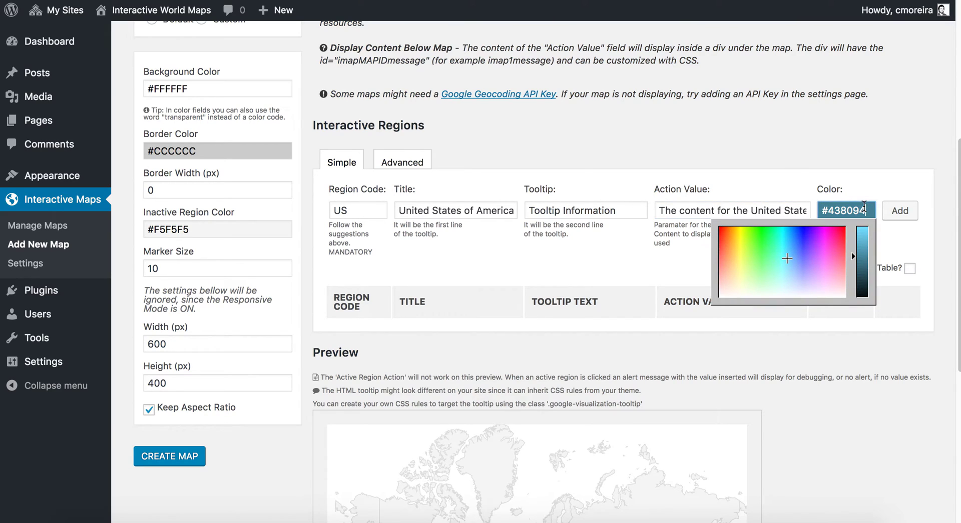
left_click(801, 237)
left_click(756, 235)
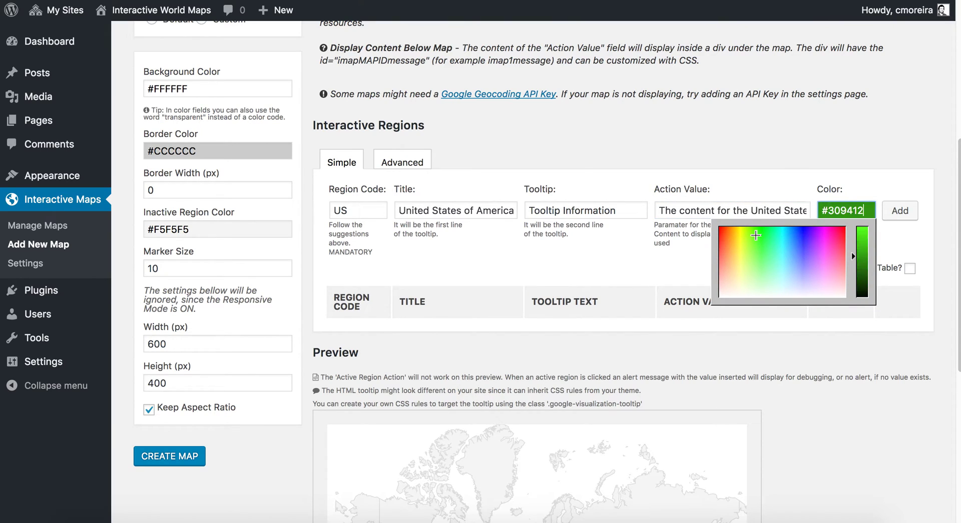
left_click(901, 214)
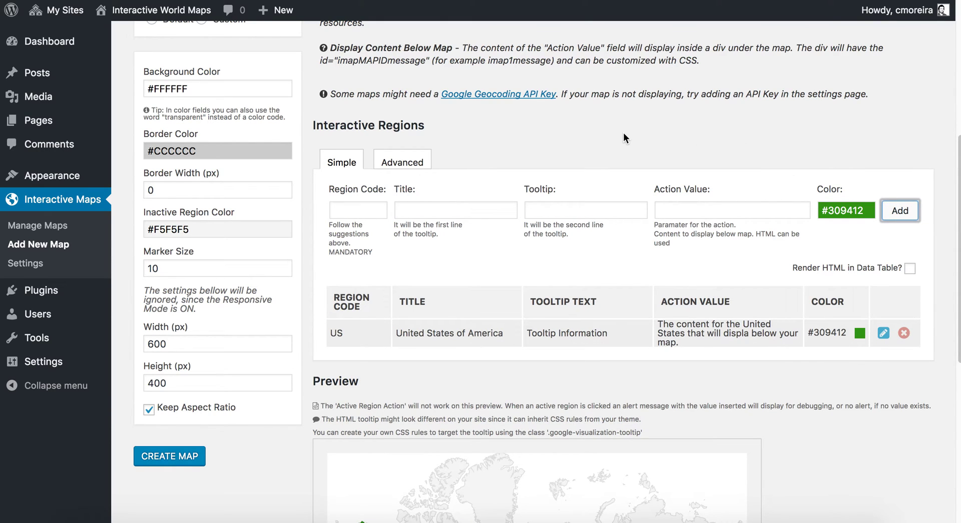
- Make the US tooltip 'Tooltip Information' bold and save the United States row
scroll(623, 133, "down", 4)
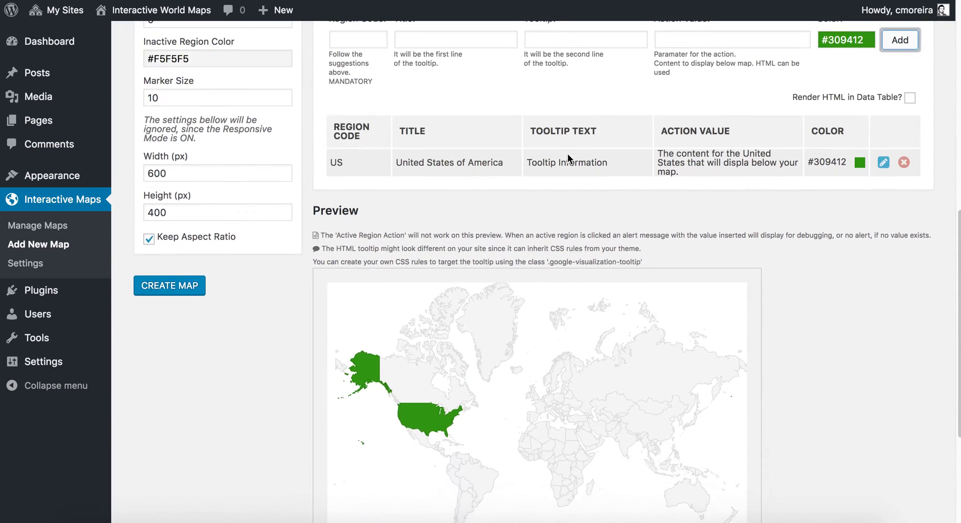
scroll(448, 362, "down", 1)
mouse_move(418, 369)
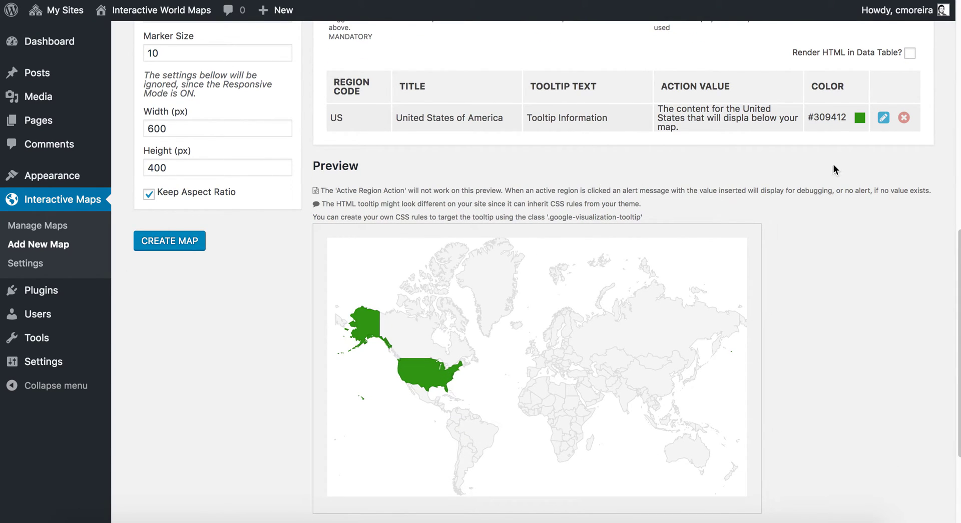
left_click(883, 119)
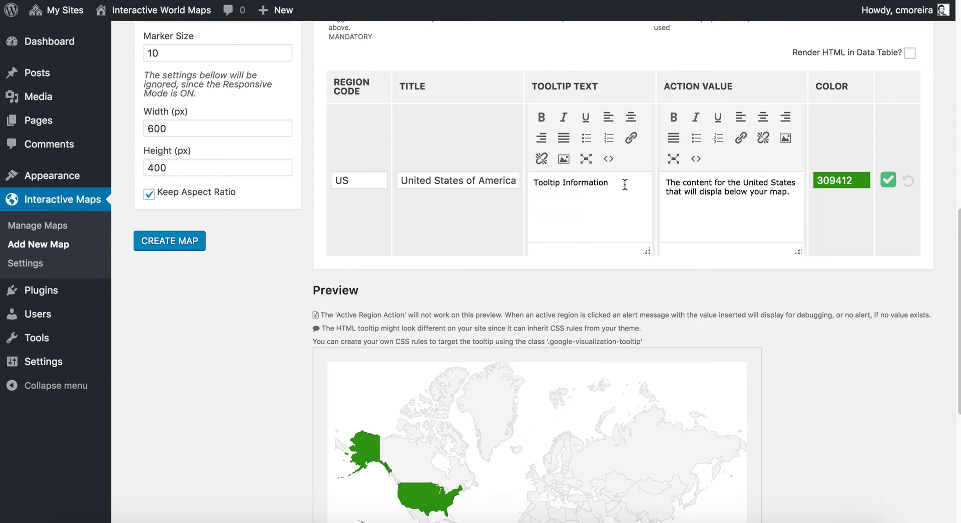
left_click_drag(625, 185, 513, 182)
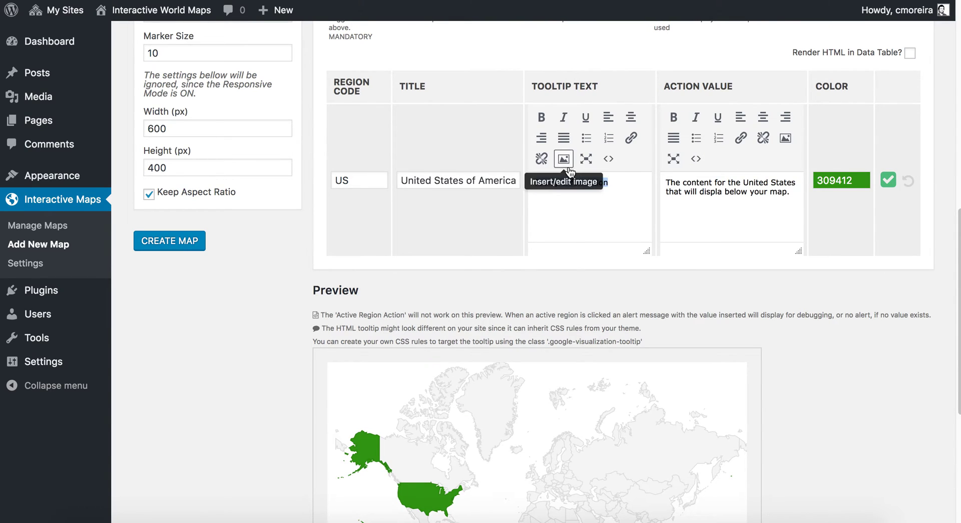
left_click(547, 125)
left_click(629, 174)
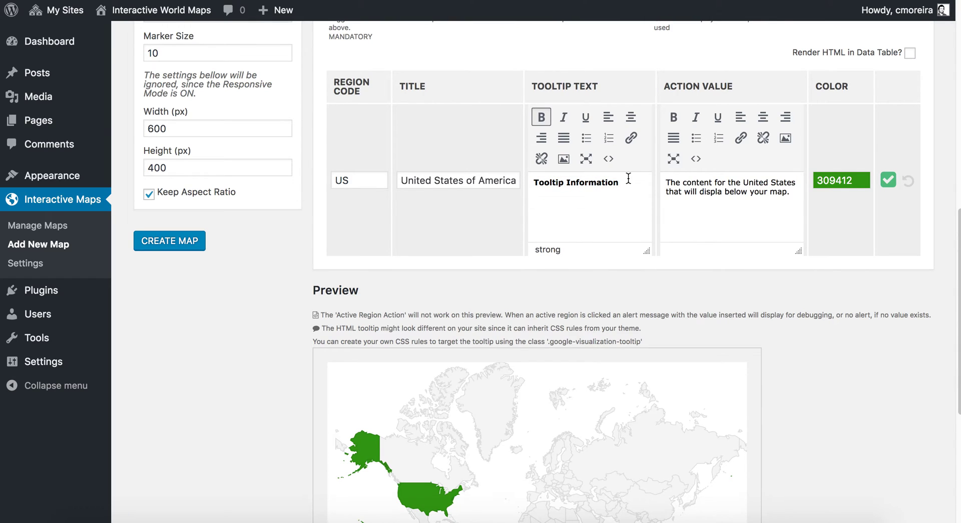
left_click(791, 194)
left_click(889, 181)
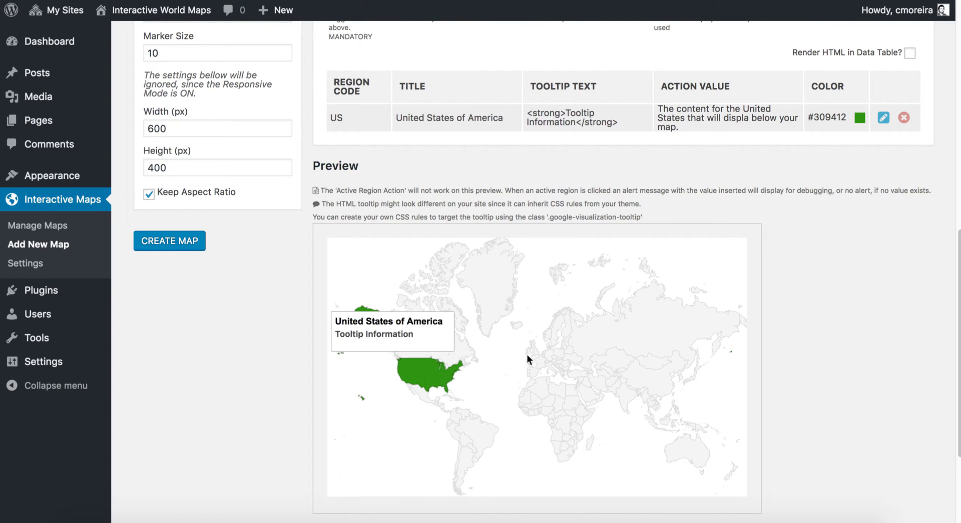
scroll(818, 243, "up", 6)
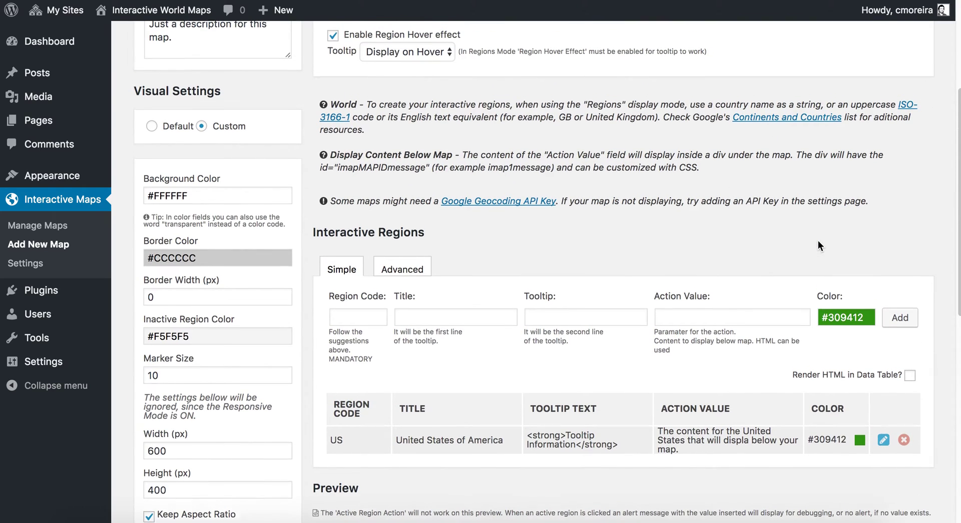
- Enter region FR, title France, tooltip 'Tooltip Info' and its click content
left_click(355, 317)
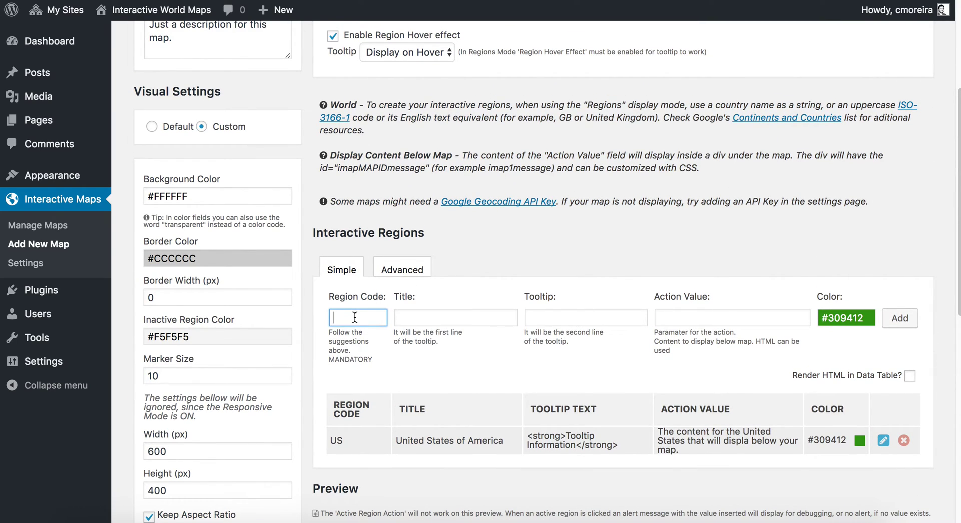
type("FR")
left_click(421, 316)
type("France")
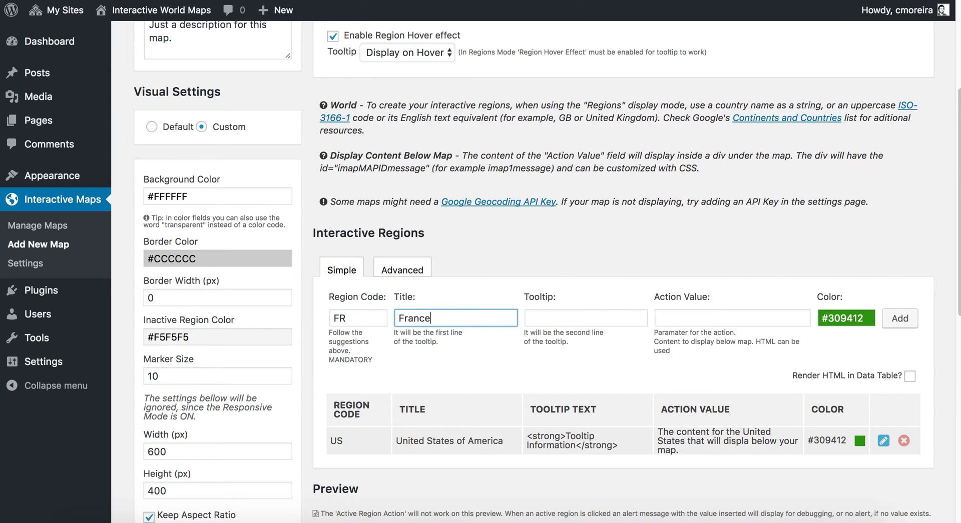
left_click(585, 318)
type("Tooltip Info")
left_click(731, 318)
type("The content")
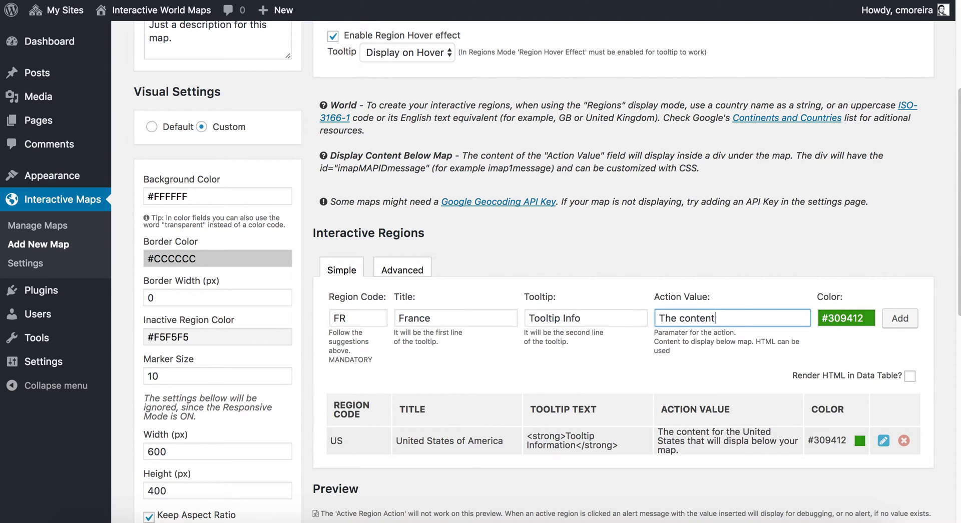
type(" to display when I click France")
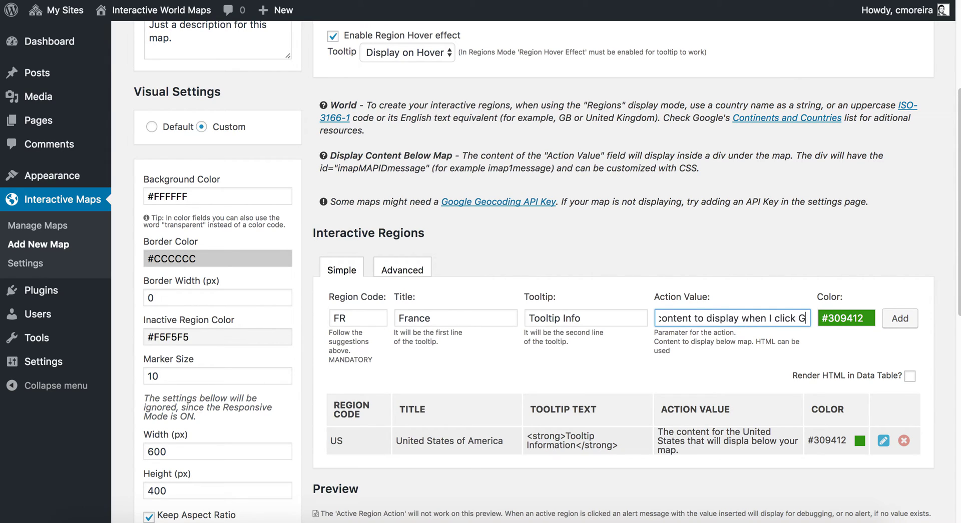
- Colour France blue #2258D6 and add it to the regions table
left_click(852, 320)
left_click(796, 346)
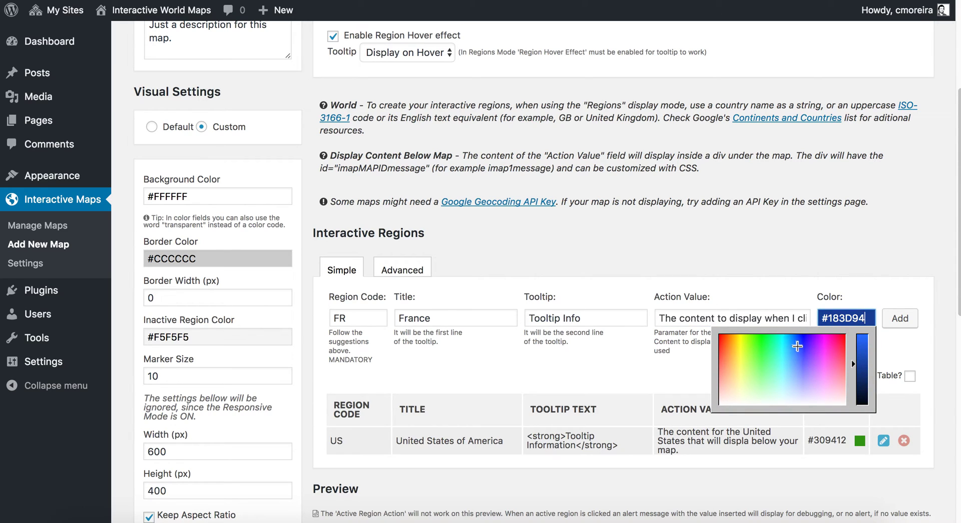
left_click(861, 345)
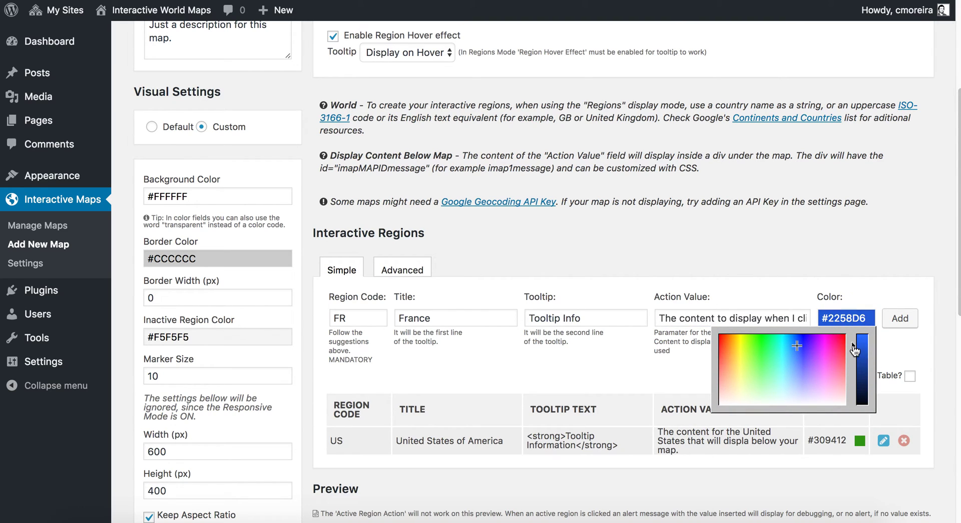
left_click(900, 318)
scroll(626, 249, "down", 7)
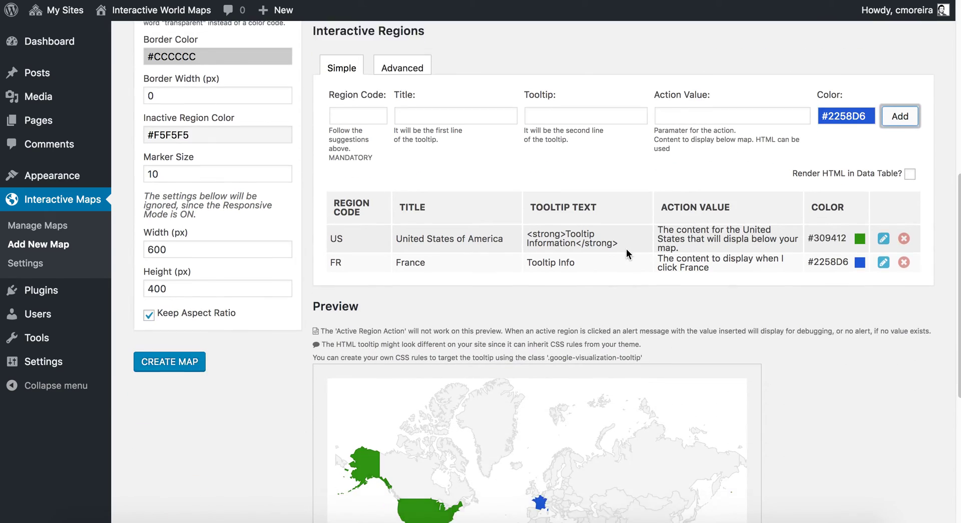
- Create and save the World Map Example map
mouse_move(541, 350)
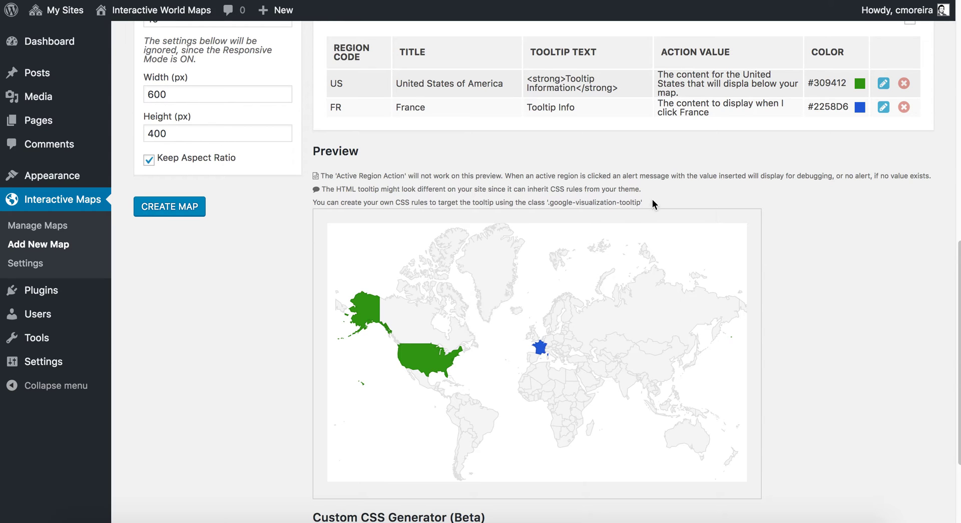
scroll(722, 210, "up", 7)
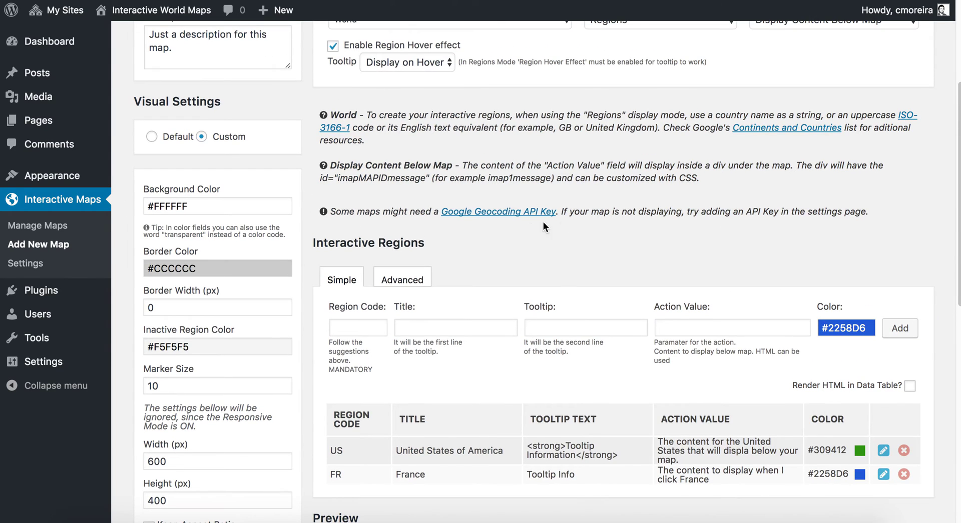
left_click(366, 328)
scroll(524, 287, "up", 4)
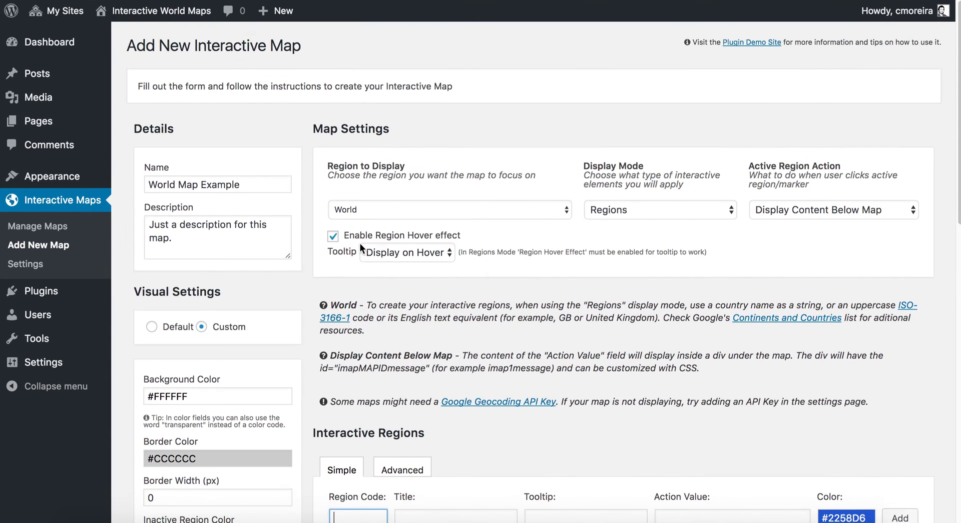
scroll(382, 247, "down", 6)
scroll(360, 243, "down", 2)
left_click(168, 421)
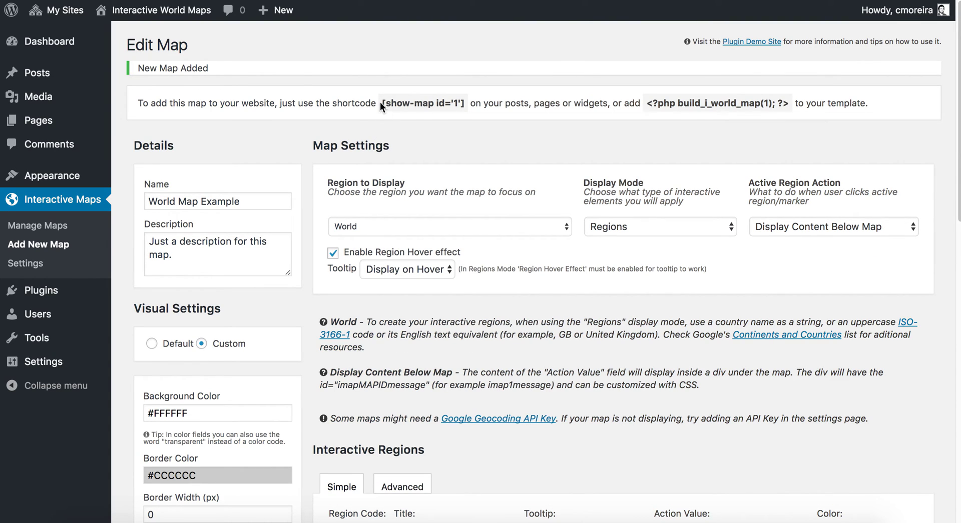
- Copy the map's shortcode [show-map id='1'] from the Edit Map page
left_click_drag(383, 103, 467, 99)
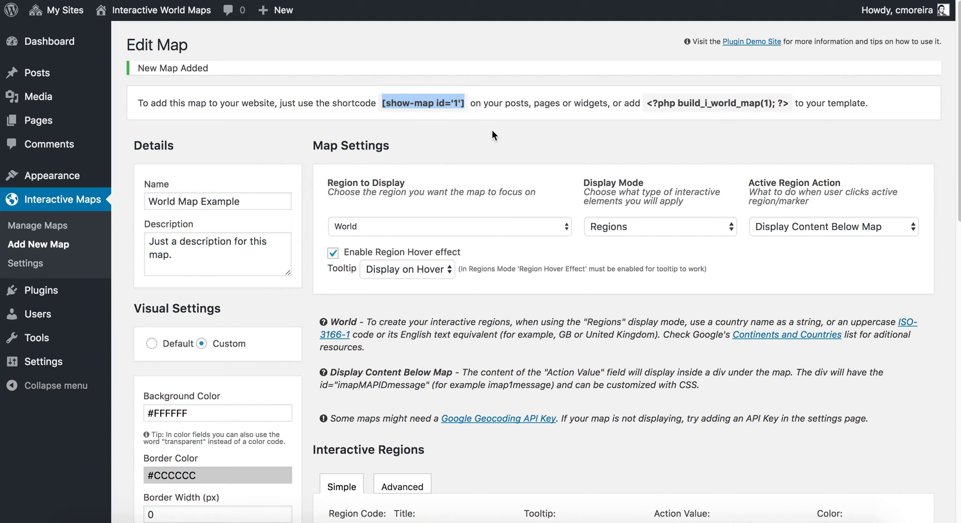
left_click(433, 102)
left_click_drag(383, 103, 465, 96)
key("super+c")
left_click(270, 119)
- Start a new page titled 'World Map' and paste the map shortcode into it
mouse_move(62, 129)
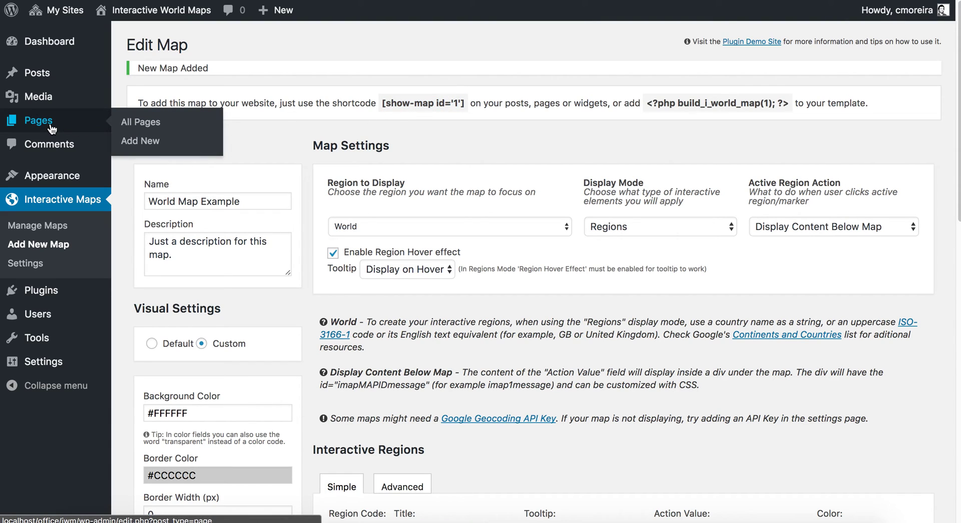
left_click(134, 143)
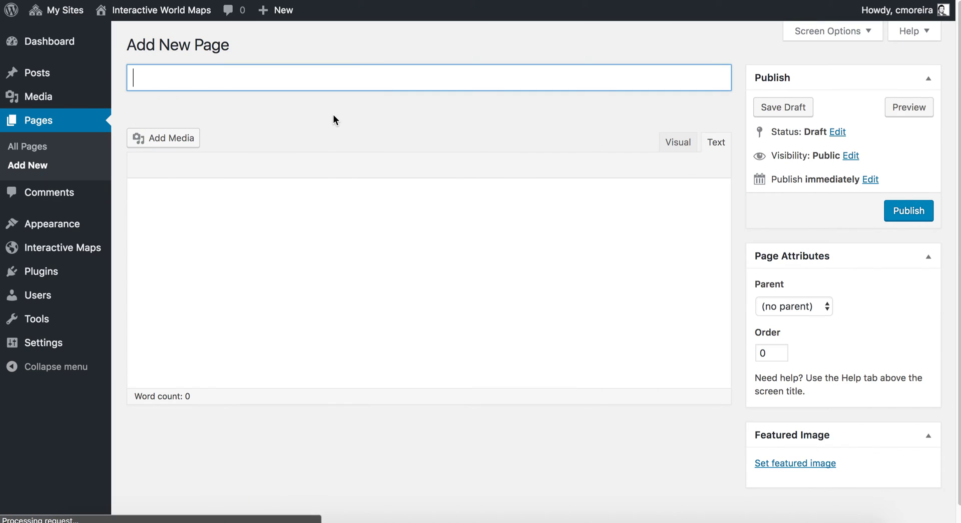
type("World Map")
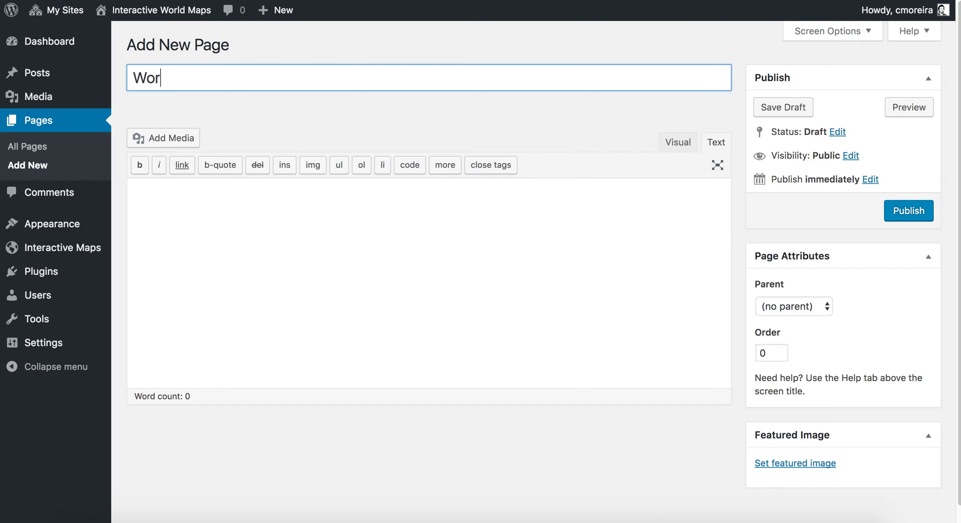
left_click(289, 211)
key("super+v")
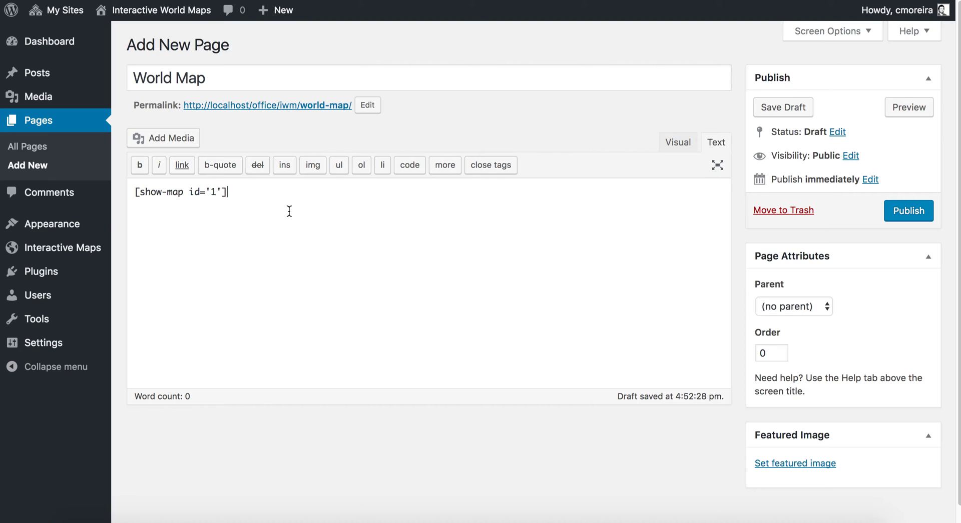
- Add 'This is a world map example.' above the shortcode, publish the page and view it
left_click(134, 187)
key("Return")
key("Return")
type("Wha")
key("BackSpace")
key("BackSpace")
key("BackSpace")
type("This")
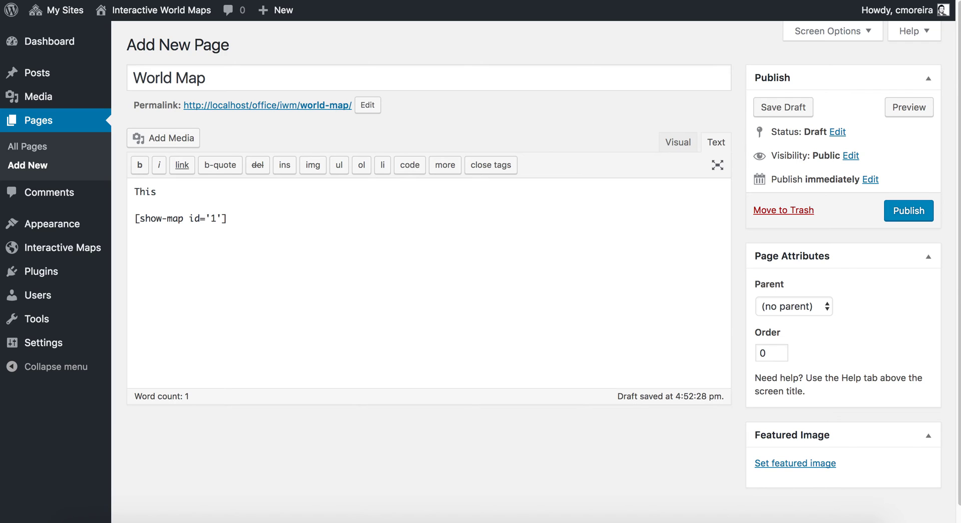
type("is a world map example.")
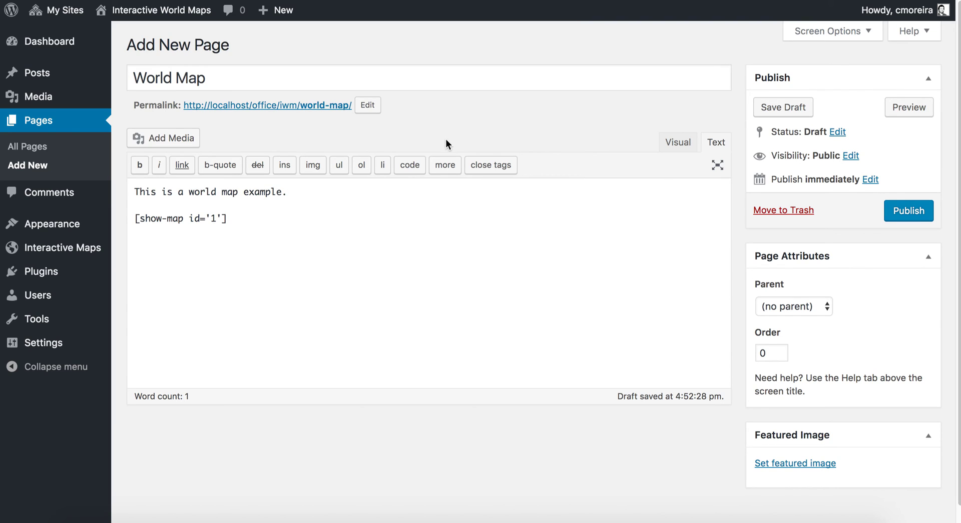
left_click(915, 218)
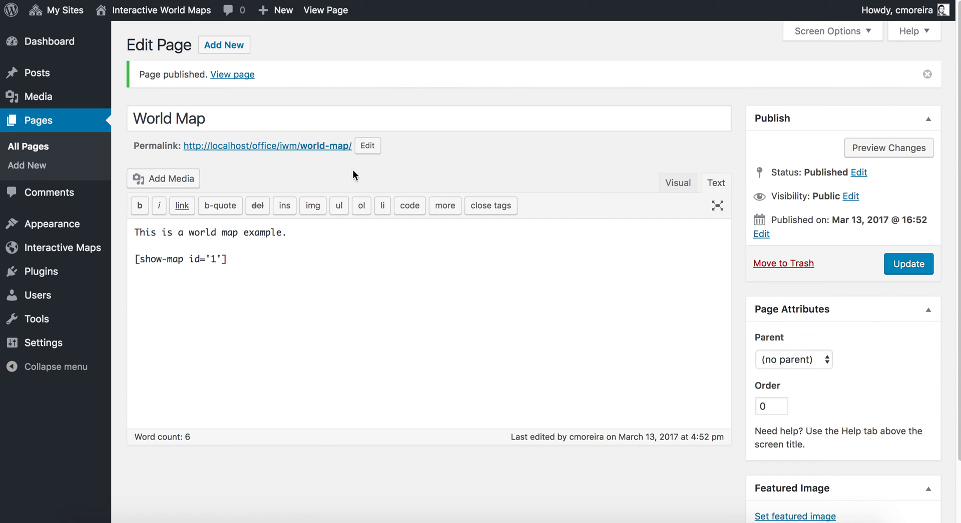
left_click(266, 148)
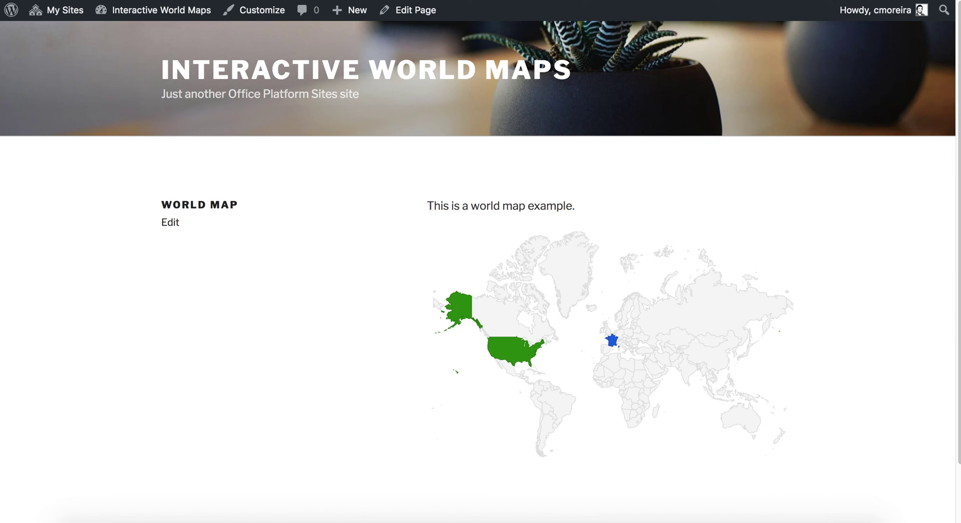
- On the live World Map page, display the United States tooltip and its content below the map
scroll(299, 214, "down", 1)
scroll(298, 214, "up", 1)
scroll(299, 211, "down", 1)
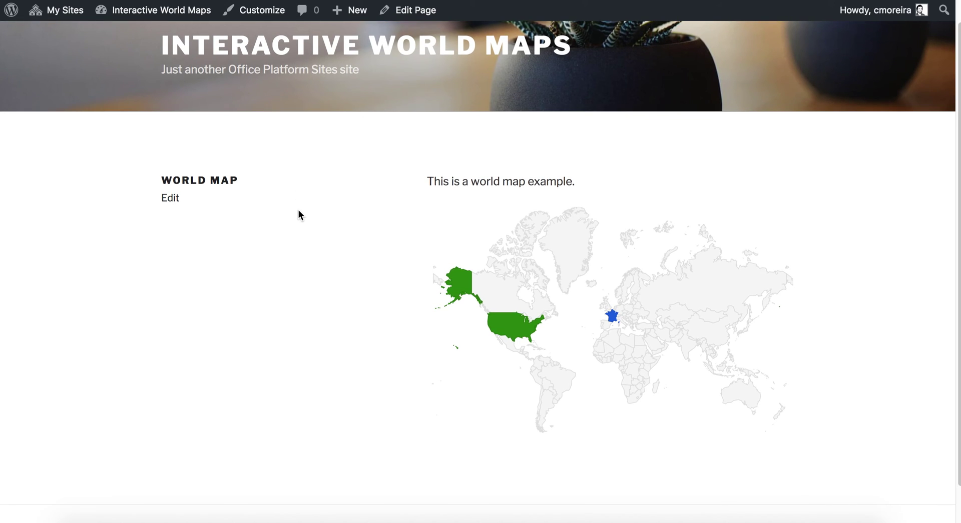
mouse_move(611, 316)
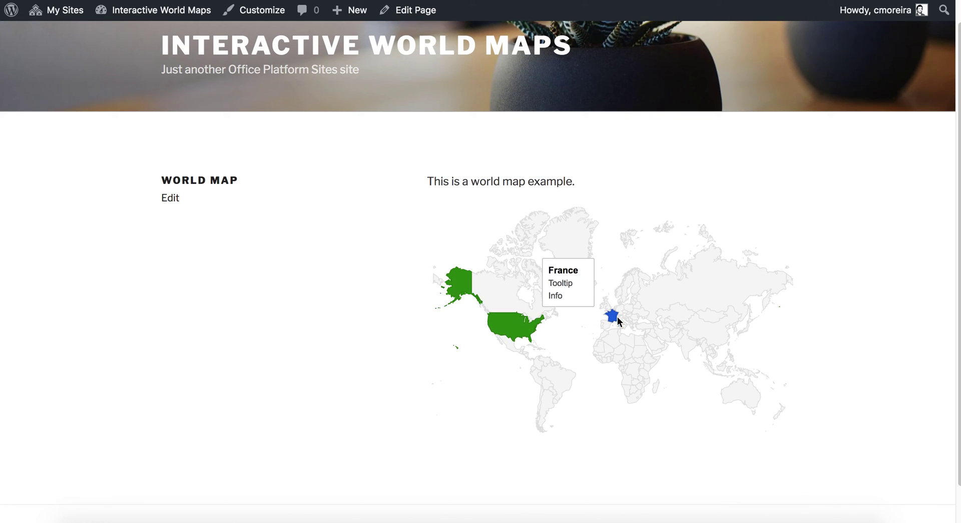
left_click(506, 324)
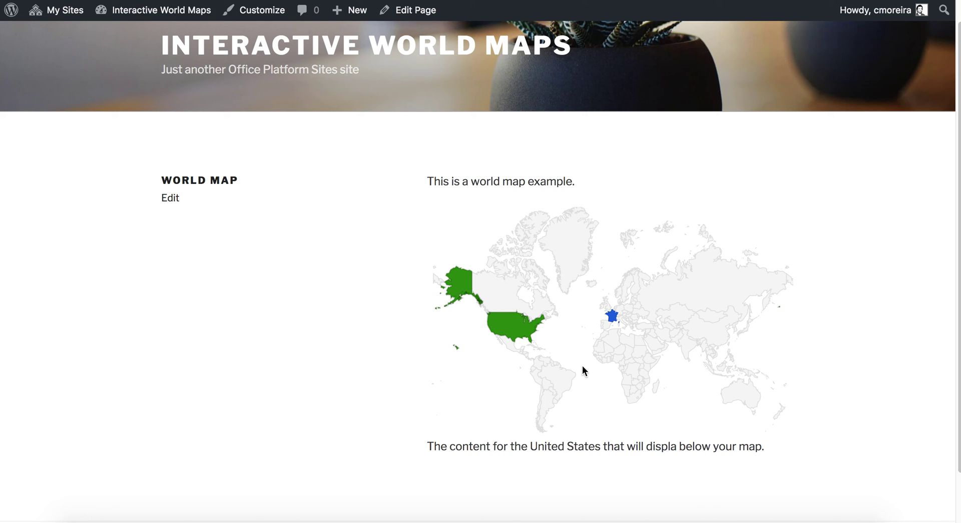
- Show France's content below the map, then switch the text back to the United States
left_click(611, 320)
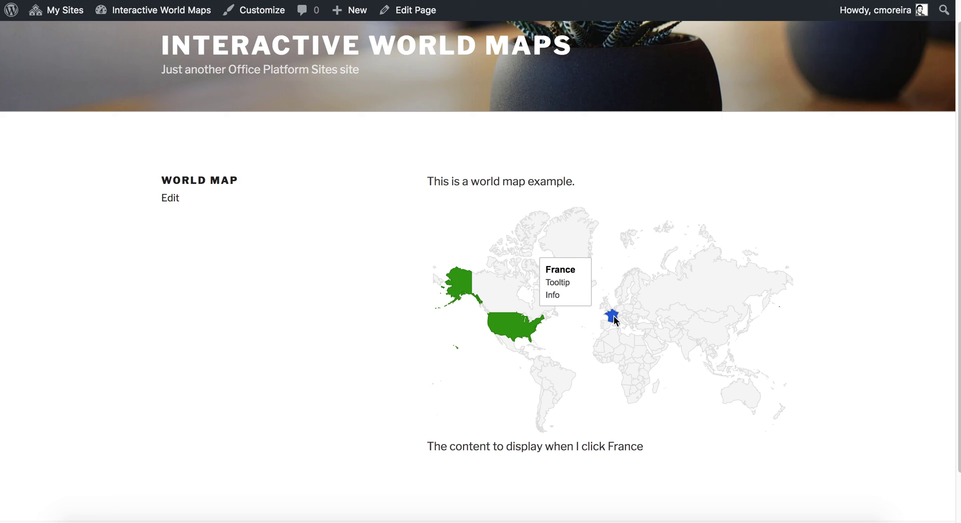
mouse_move(518, 336)
left_click(502, 323)
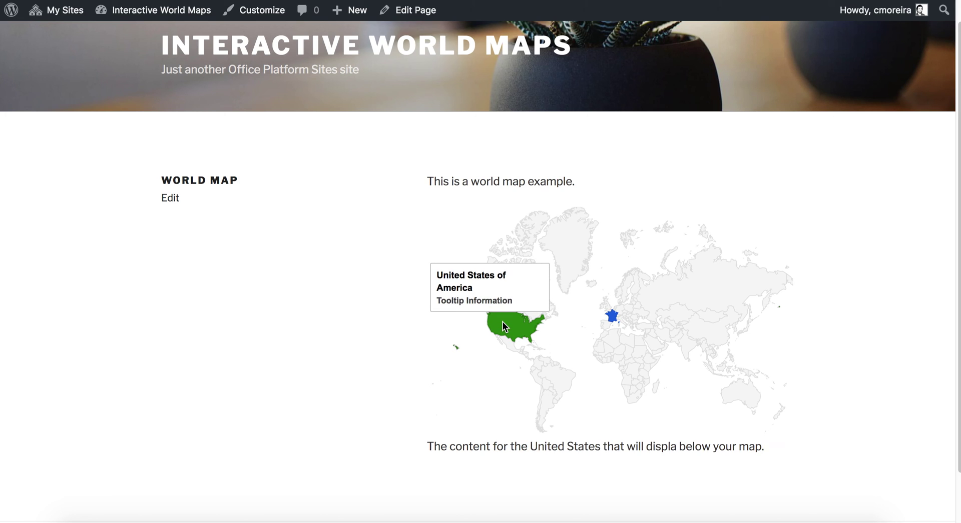